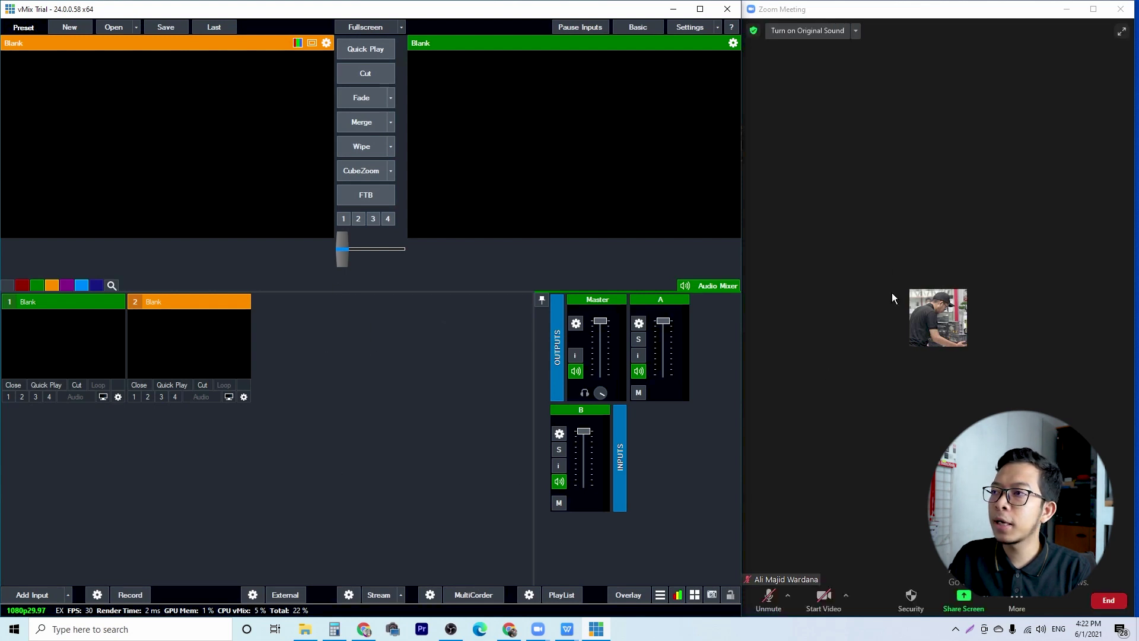
- In vMix's audio output settings, set bus A to Enabled and bus B to Speakers (USB PnP Audio Device)
{"action": "left_click", "coordinate": [901, 305]}
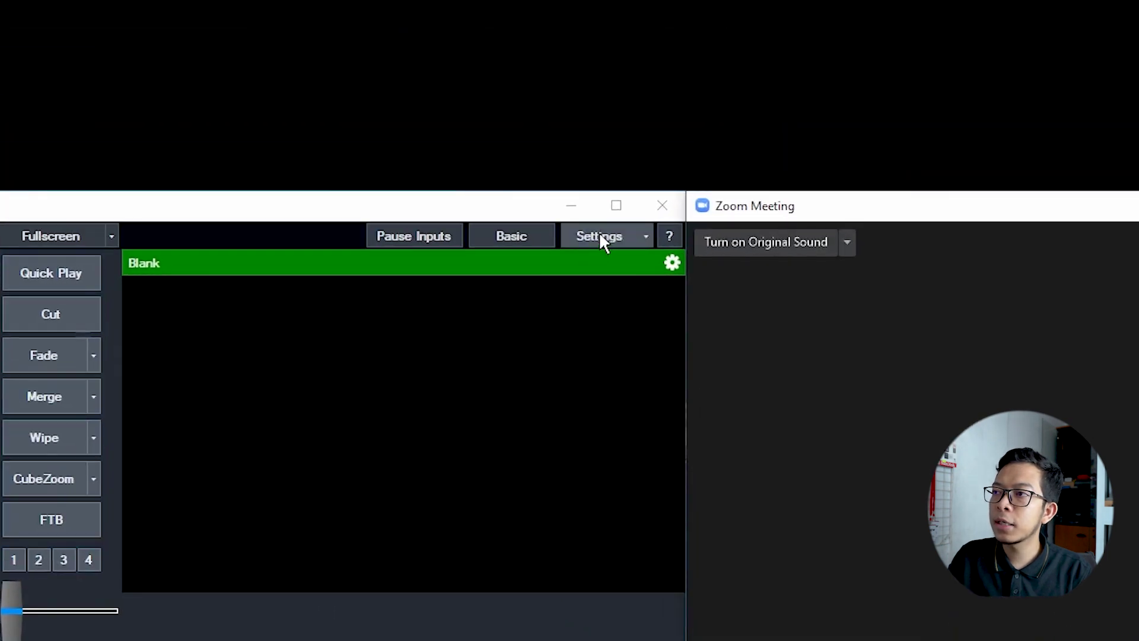
{"action": "left_click", "coordinate": [600, 235]}
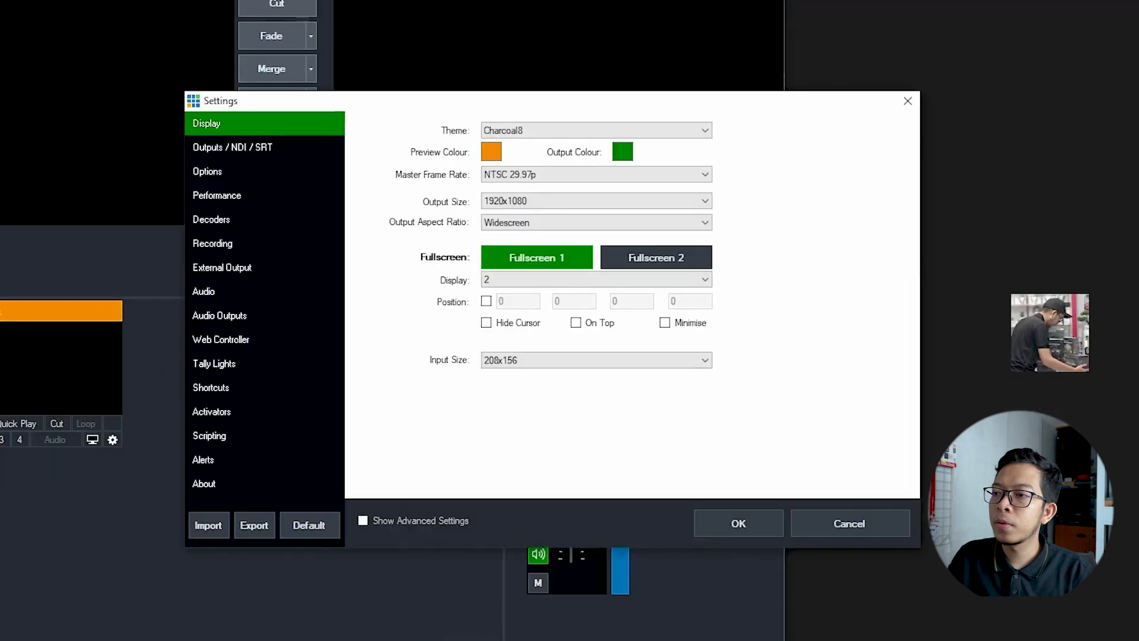
{"action": "left_click", "coordinate": [255, 319]}
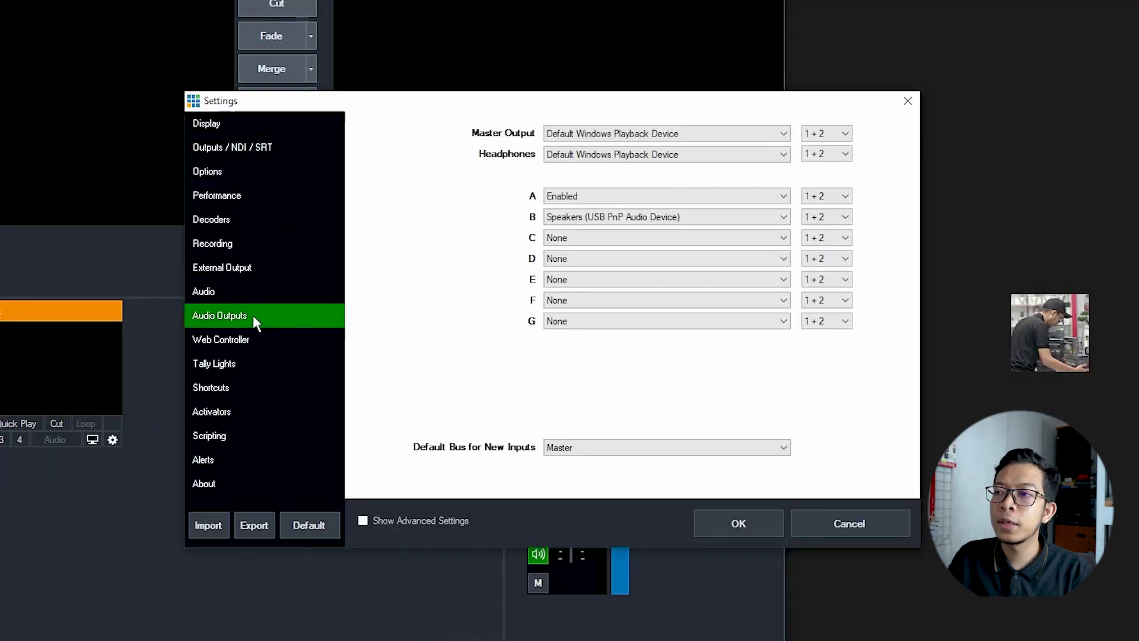
{"action": "left_click", "coordinate": [739, 197]}
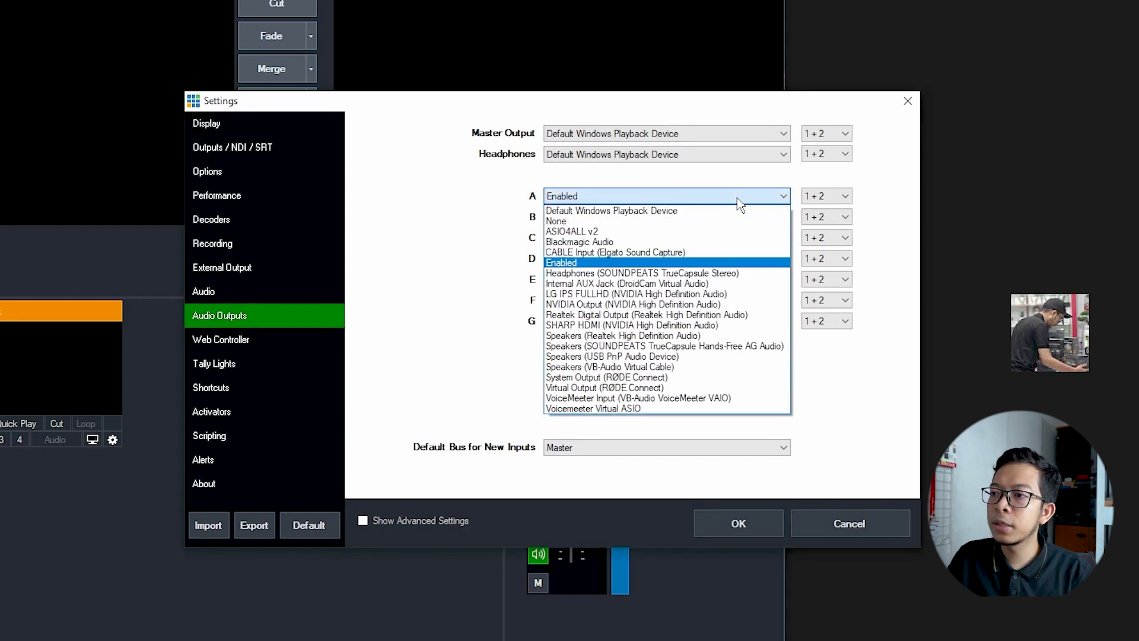
{"action": "left_click", "coordinate": [622, 263]}
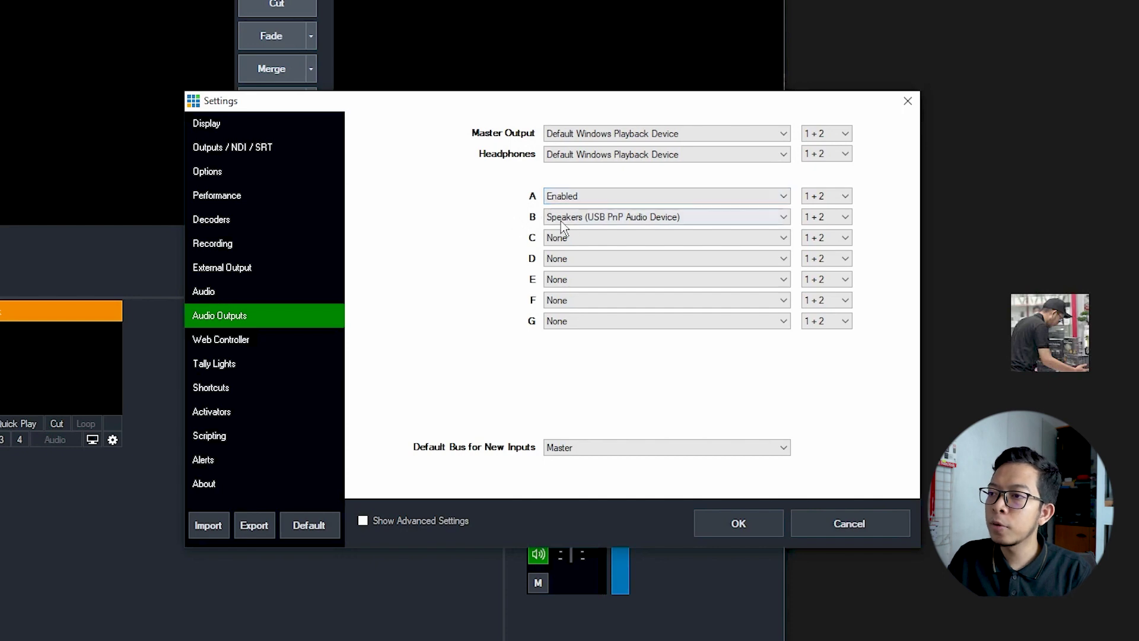
{"action": "left_click", "coordinate": [606, 219]}
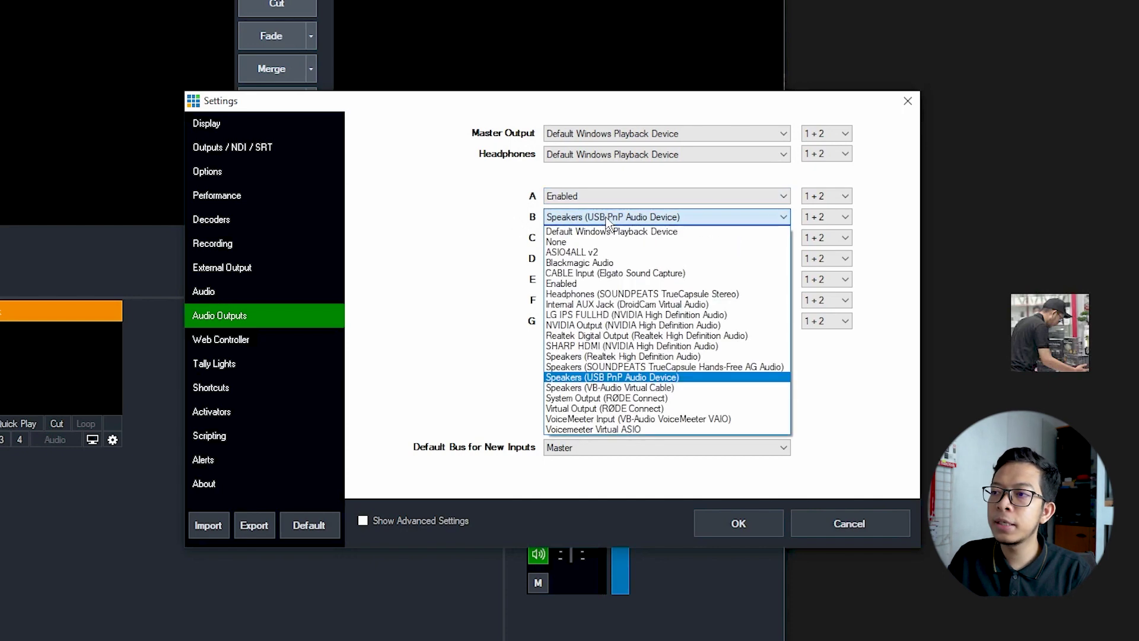
{"action": "left_click", "coordinate": [608, 223]}
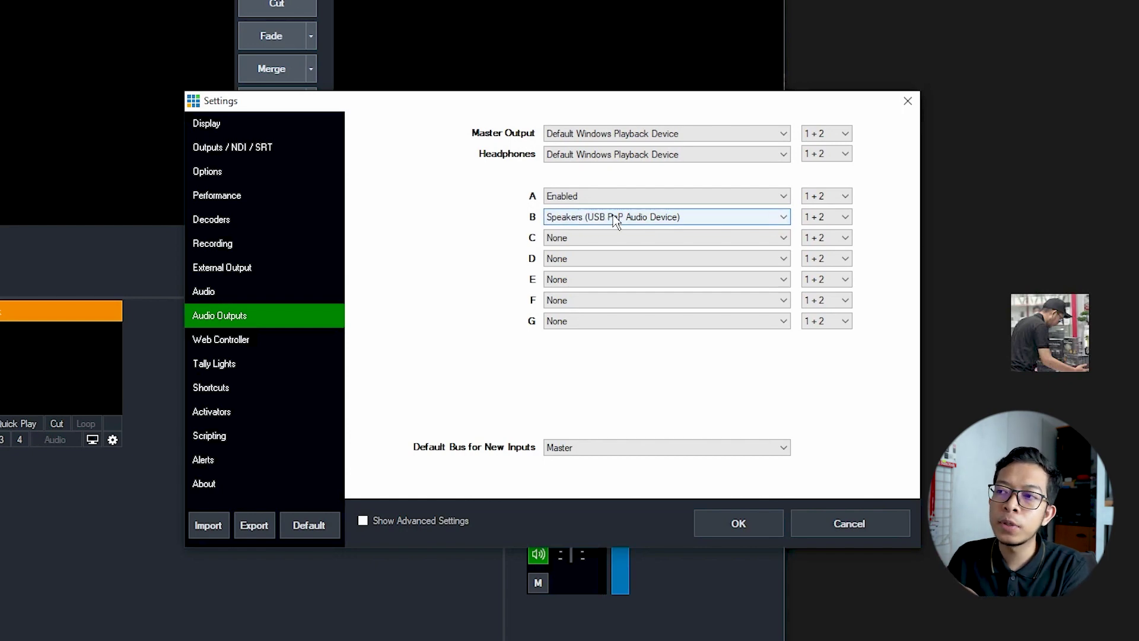
{"action": "left_click", "coordinate": [565, 197]}
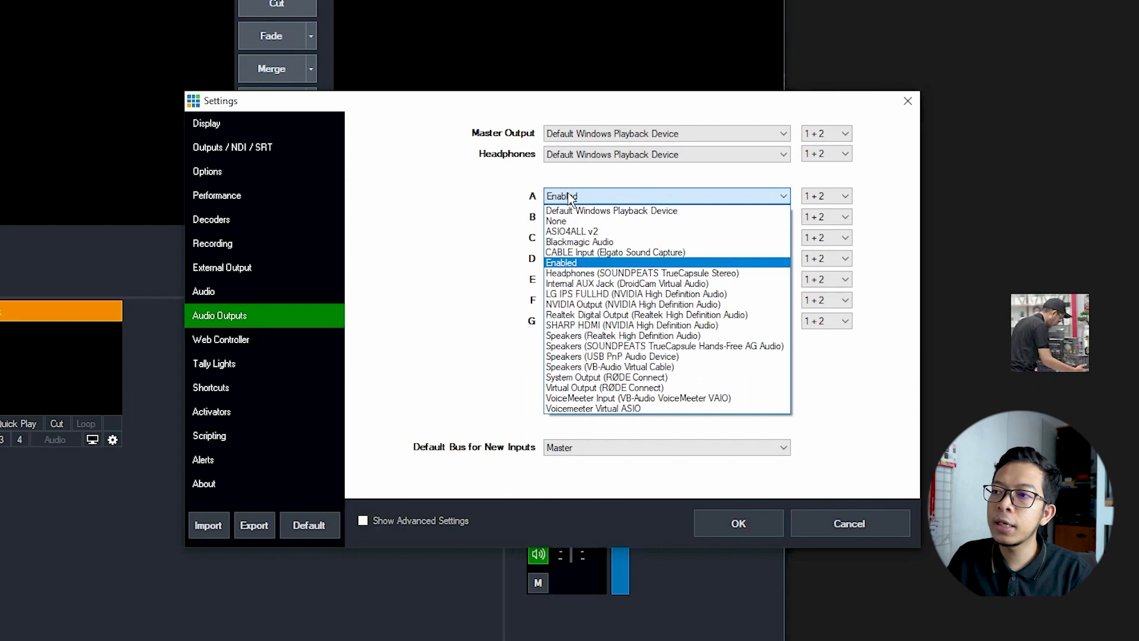
{"action": "left_click", "coordinate": [571, 199]}
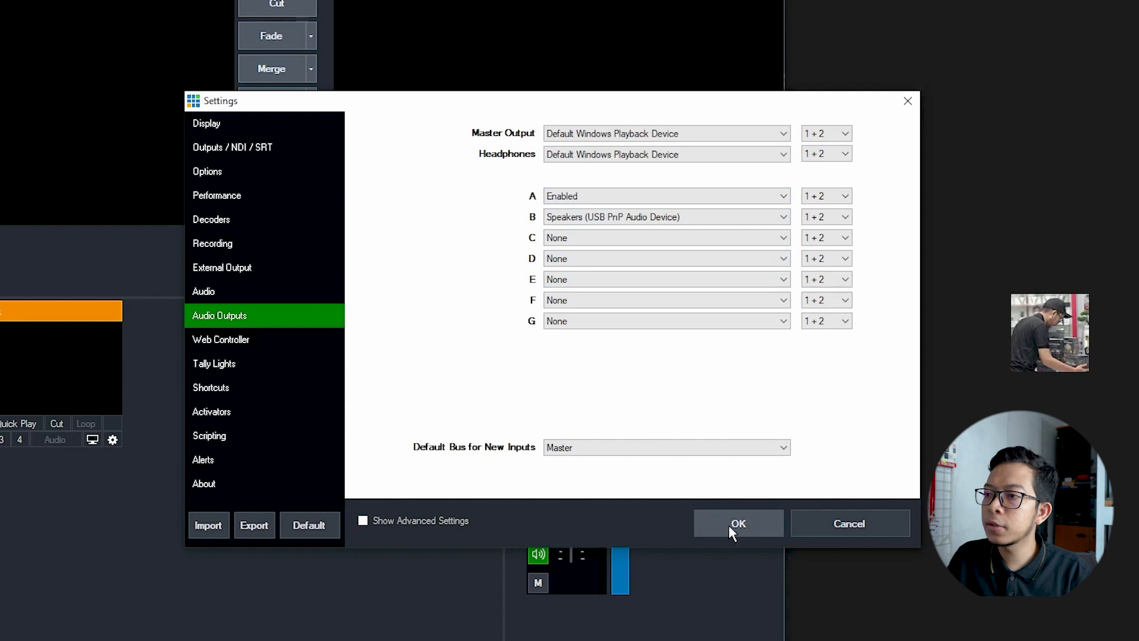
- Use BusA as the audio channels of NDI output 1 and save the settings
{"action": "left_click", "coordinate": [288, 151]}
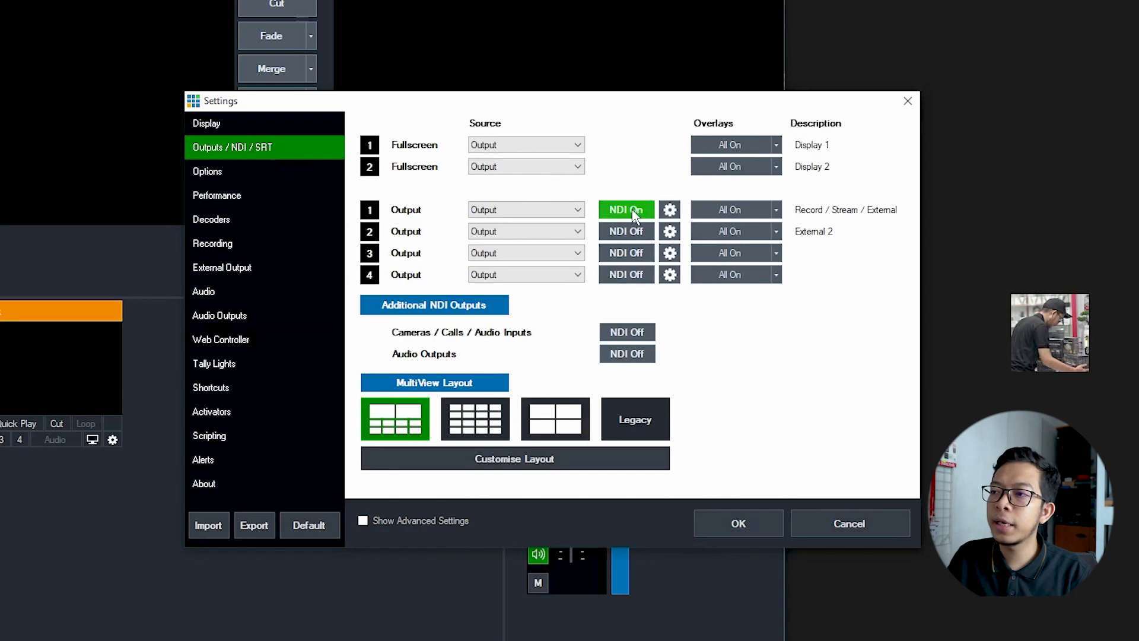
{"action": "left_click", "coordinate": [672, 212]}
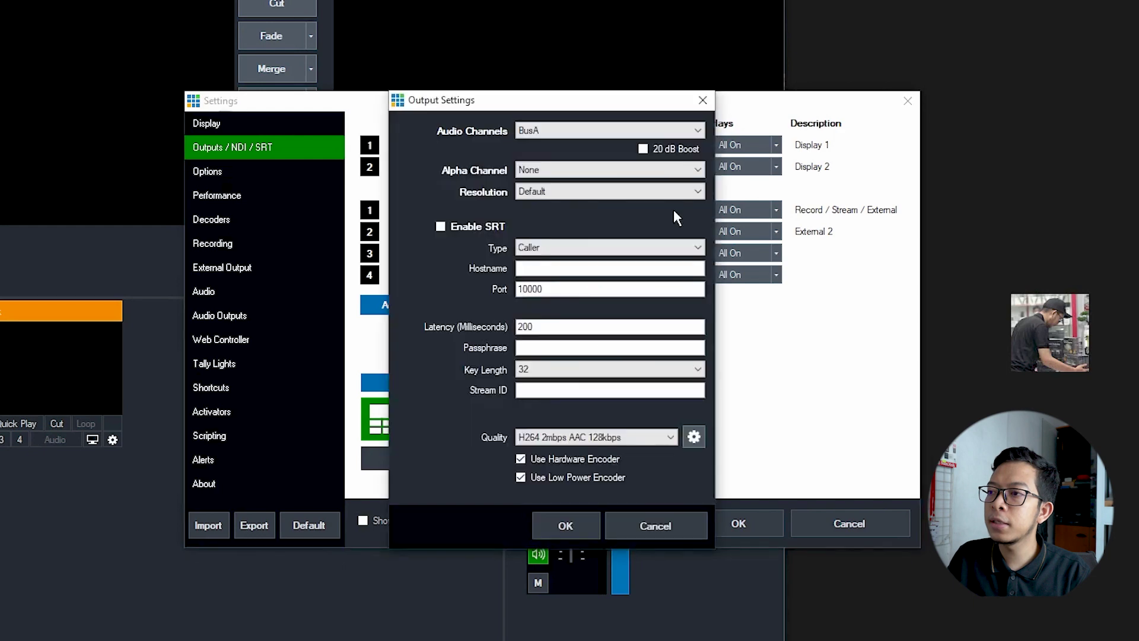
{"action": "left_click", "coordinate": [611, 132]}
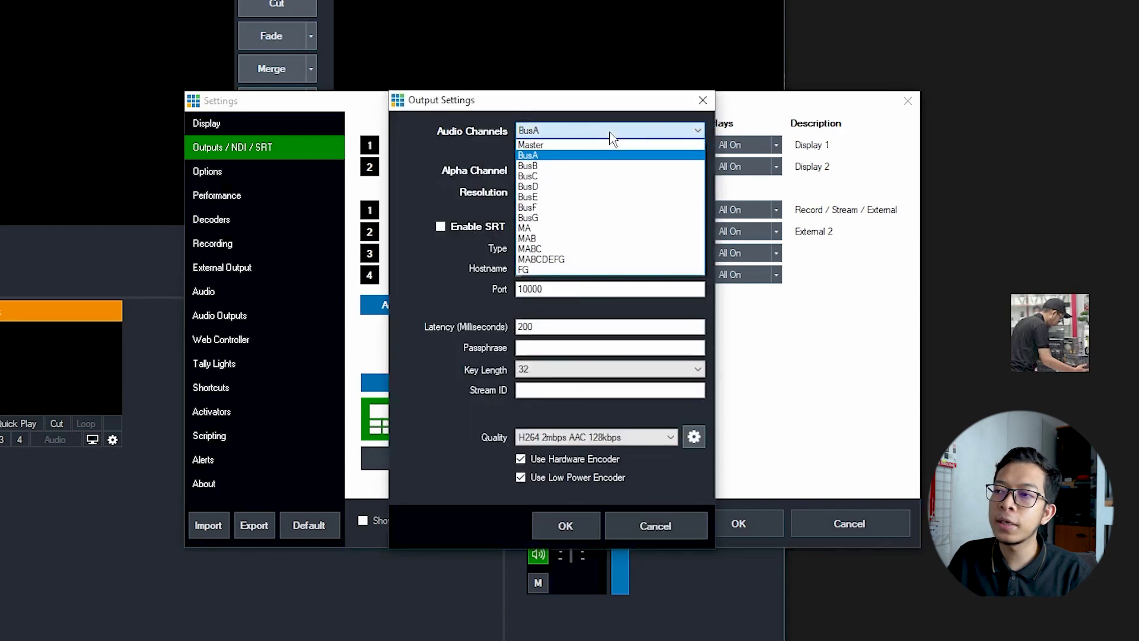
{"action": "left_click", "coordinate": [610, 133]}
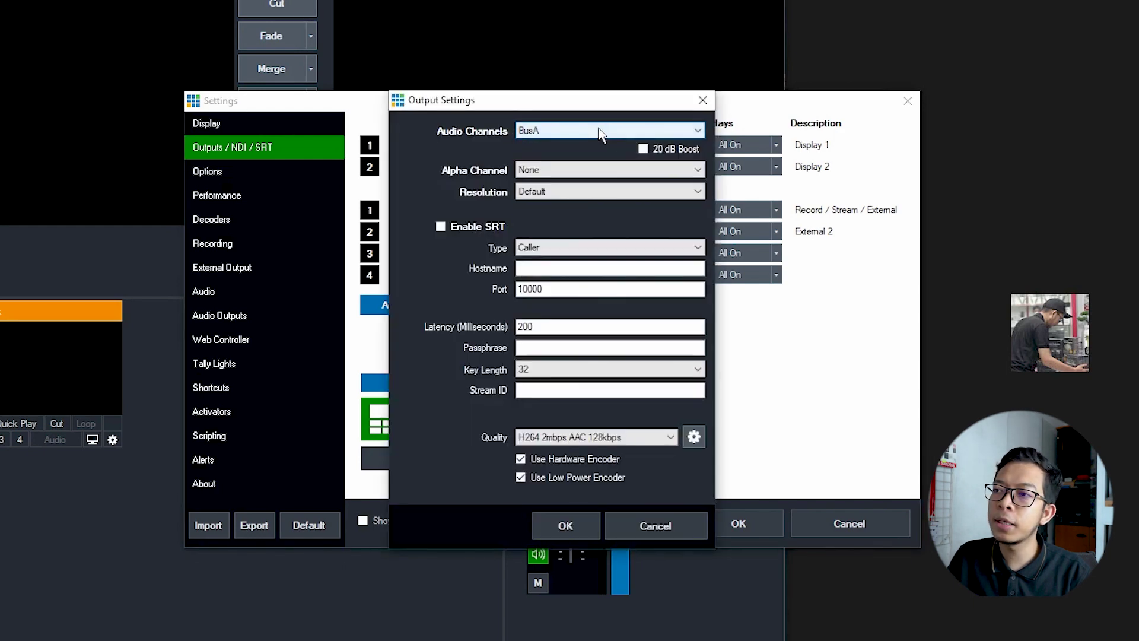
{"action": "left_click", "coordinate": [582, 525]}
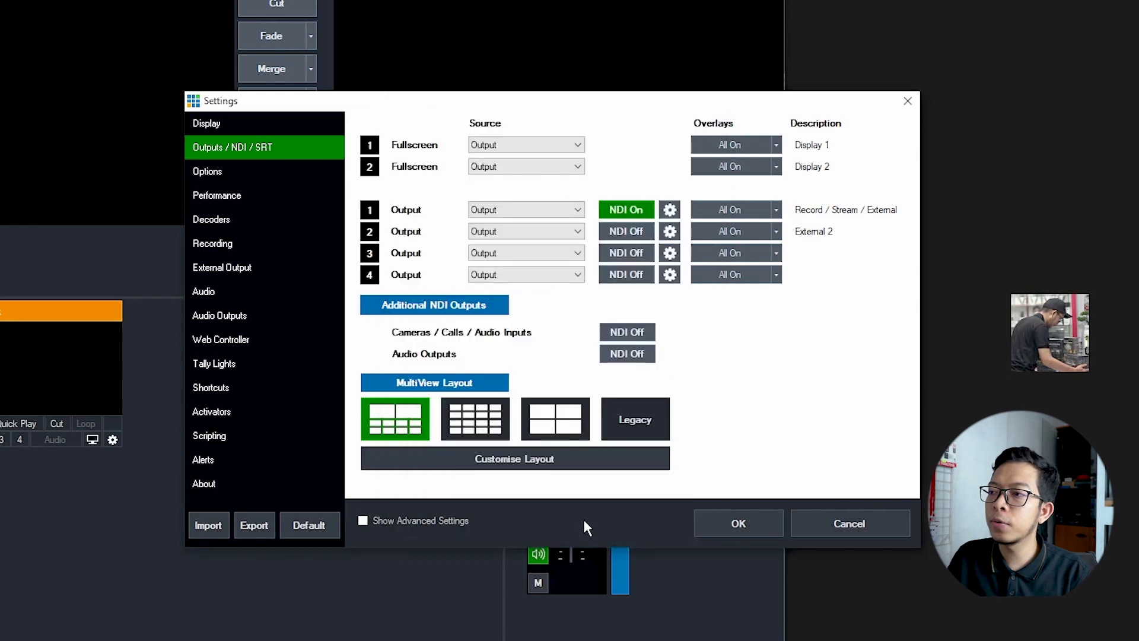
{"action": "left_click", "coordinate": [764, 524]}
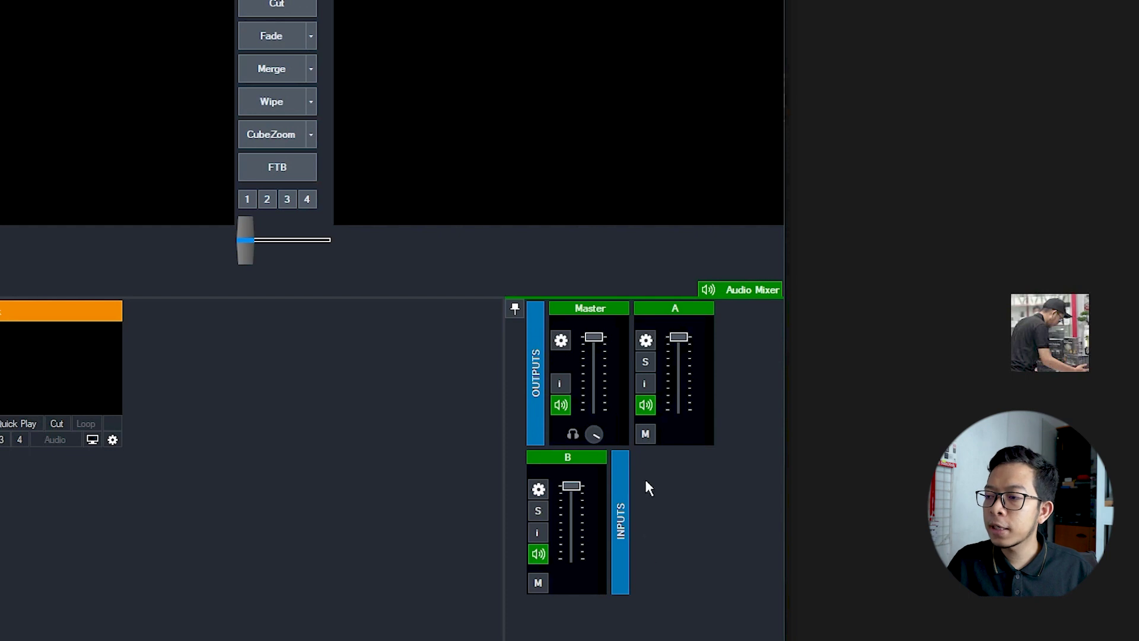
- Name audio bus A "TO ZOOM" in its audio settings
{"action": "left_click", "coordinate": [751, 290]}
{"action": "left_click", "coordinate": [754, 291]}
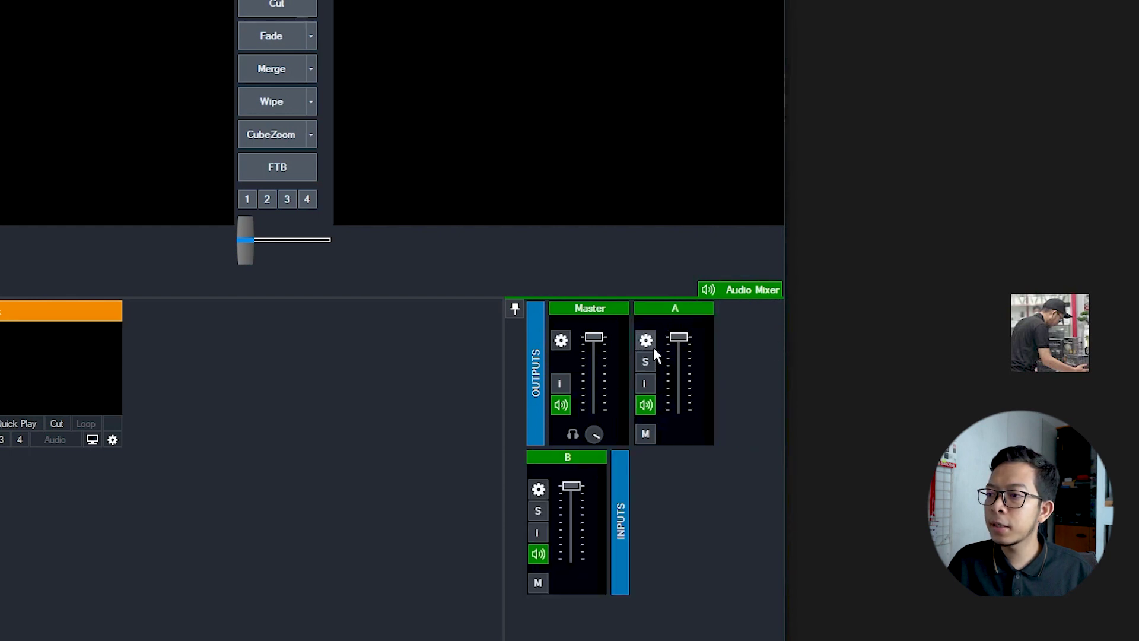
{"action": "left_click", "coordinate": [647, 341]}
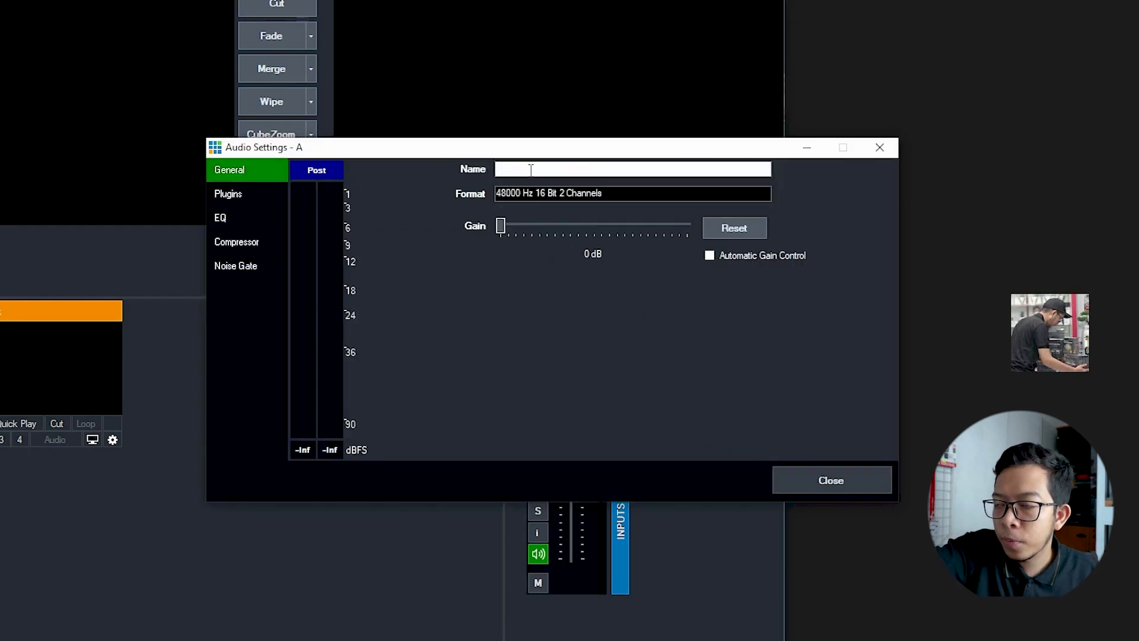
{"action": "type", "text": "T"}
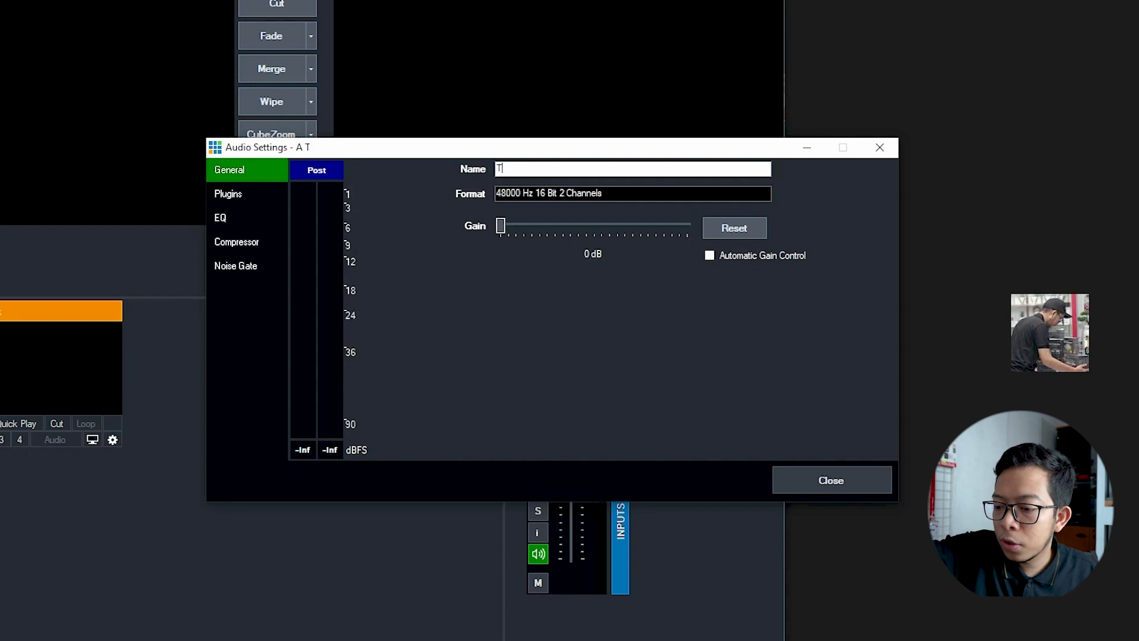
{"action": "type", "text": "O ZOOM"}
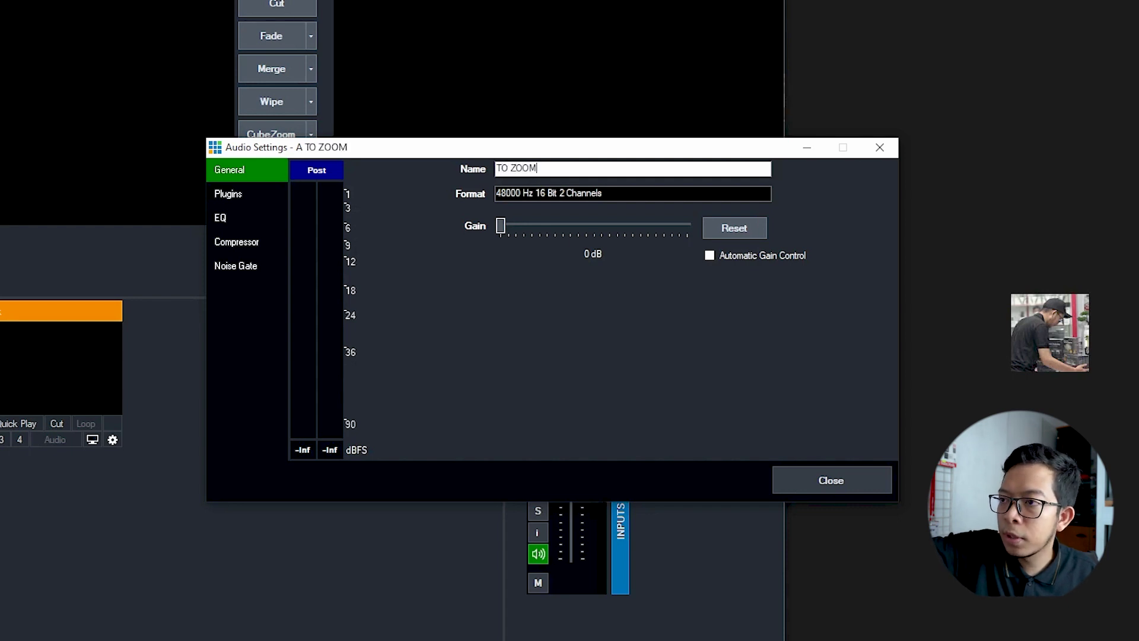
{"action": "left_click", "coordinate": [849, 488]}
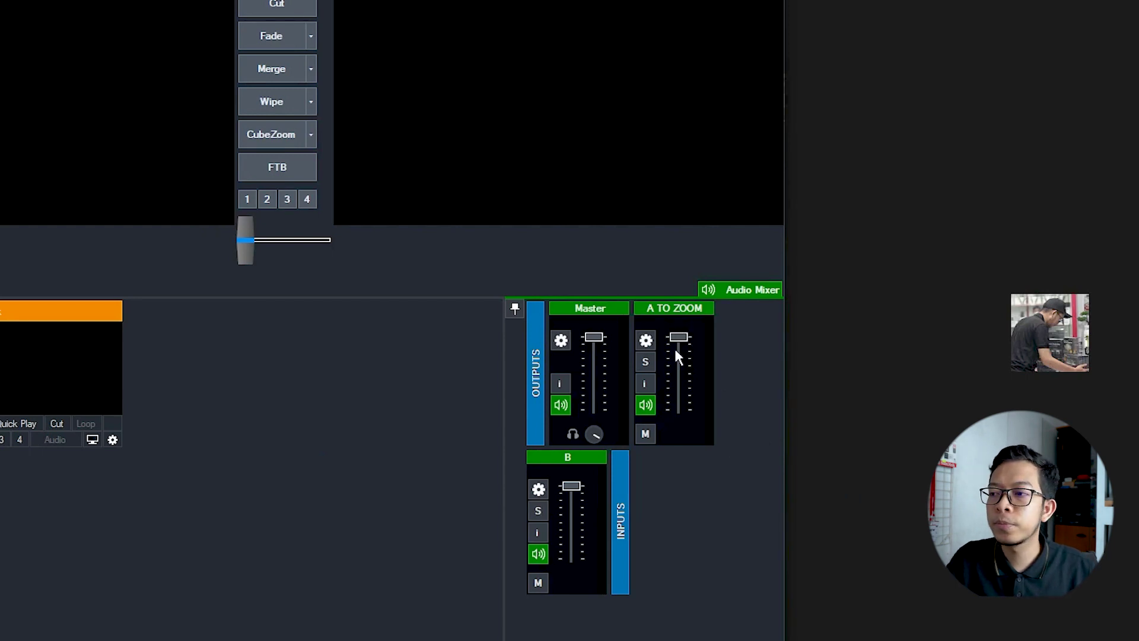
- Name audio bus B "TO MIXER" in its audio settings
{"action": "left_click", "coordinate": [539, 490]}
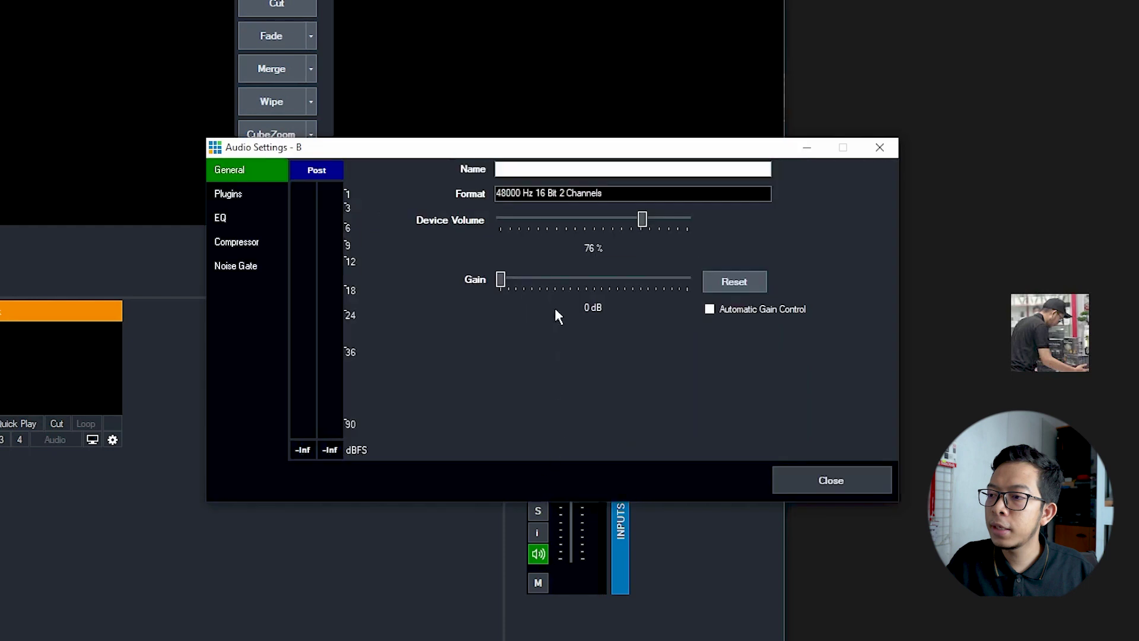
{"action": "left_click", "coordinate": [531, 170]}
{"action": "type", "text": "TO "}
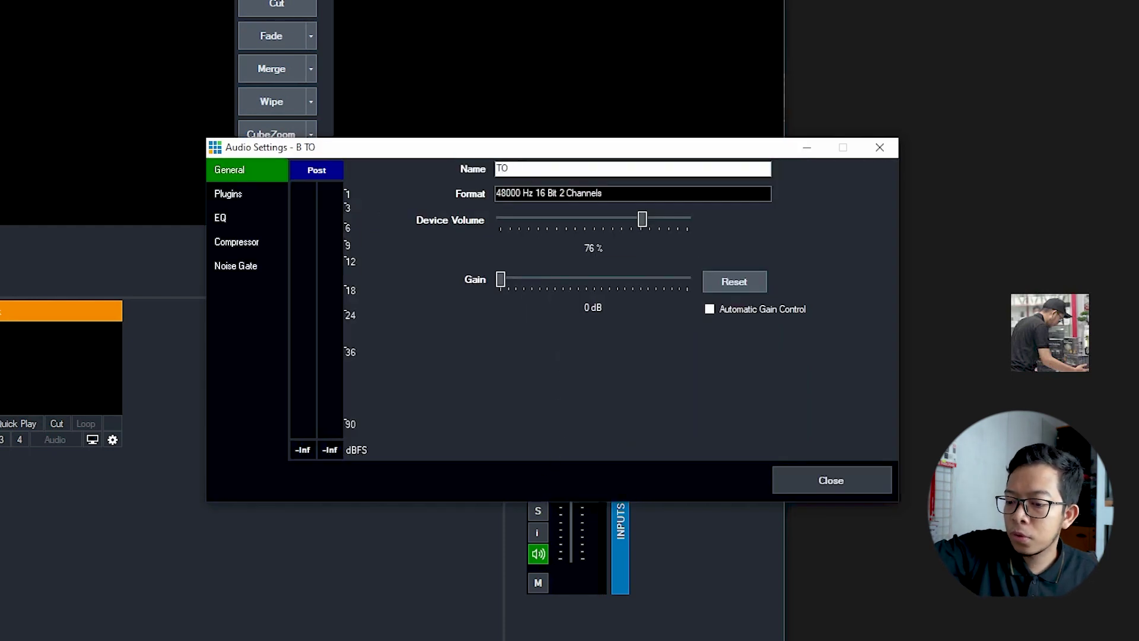
{"action": "type", "text": "MIXER"}
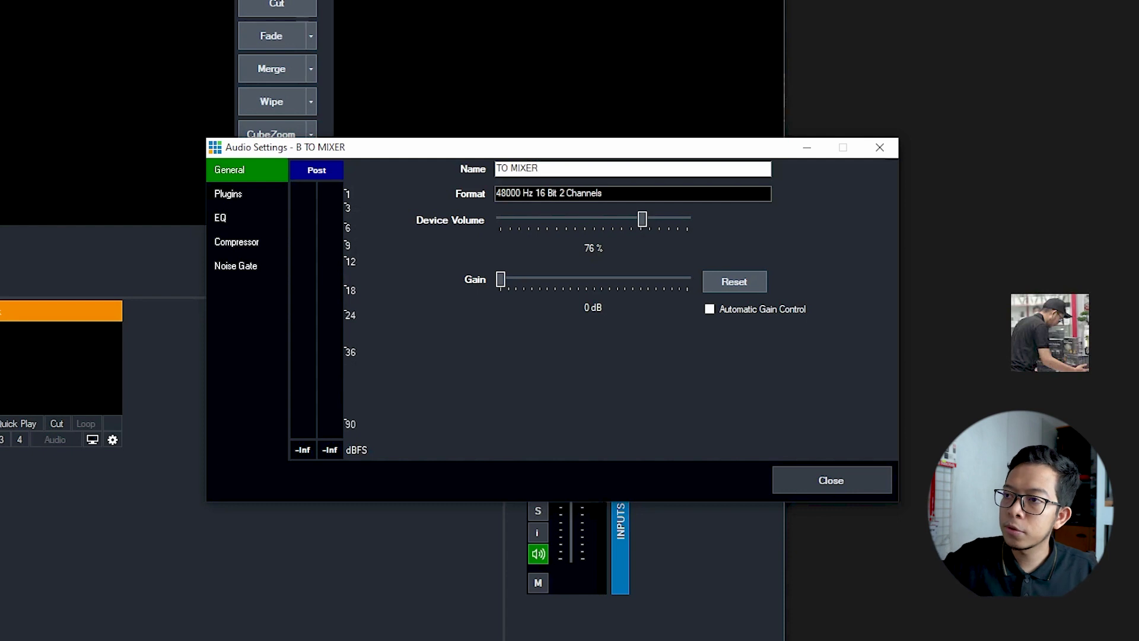
{"action": "left_click", "coordinate": [804, 478]}
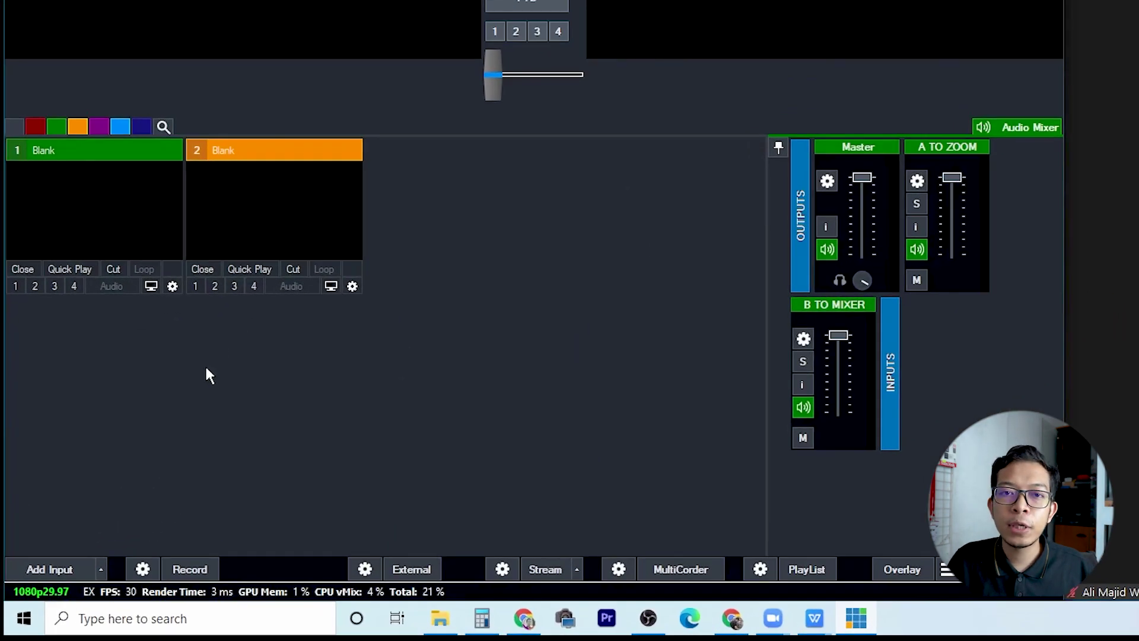
- Add the video file Upbeat and Happy Background Music.mp4 from the Downloads folder as an input
{"action": "left_click", "coordinate": [51, 570]}
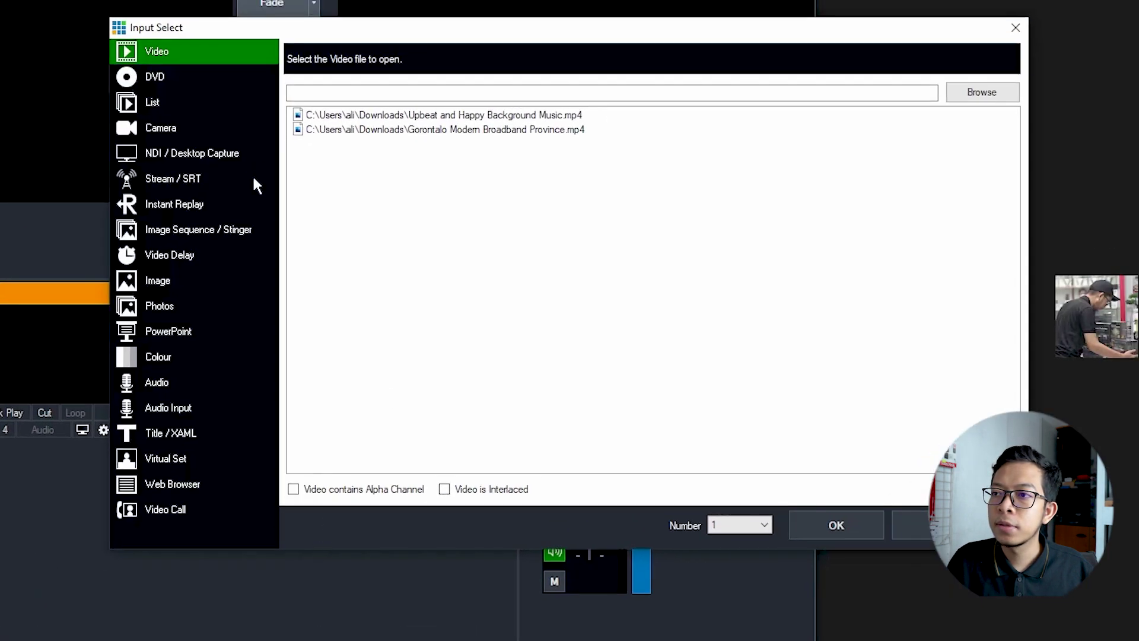
{"action": "left_click", "coordinate": [558, 119]}
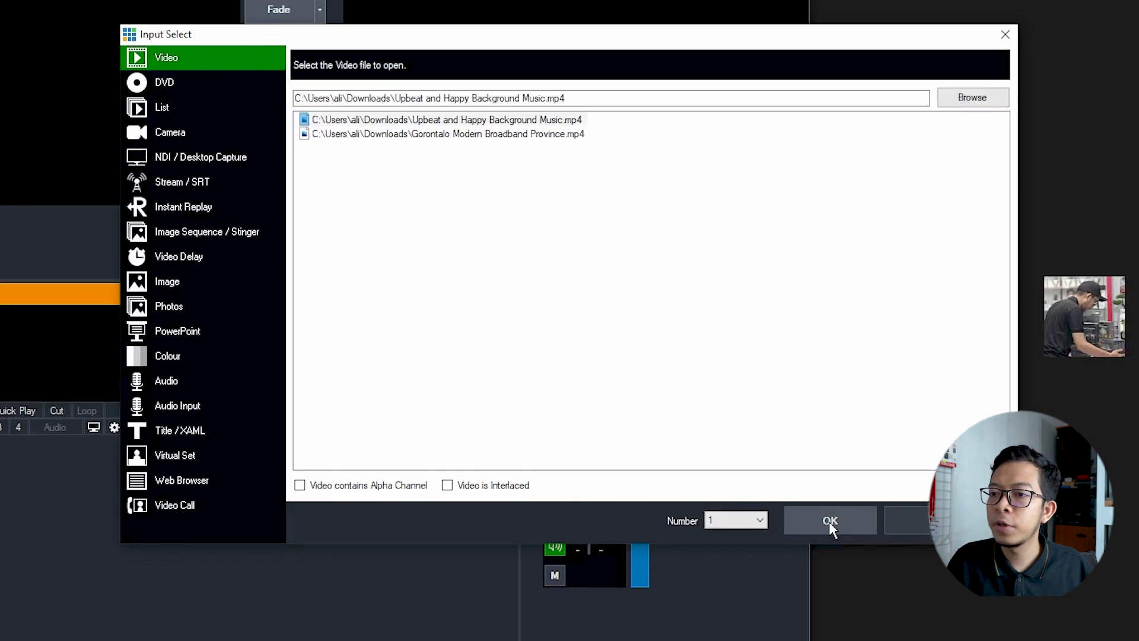
{"action": "left_click", "coordinate": [834, 527]}
- Play the background music video on the output, skipping ahead to about 13 seconds, and pause it at 00:00:15
{"action": "left_click", "coordinate": [122, 337]}
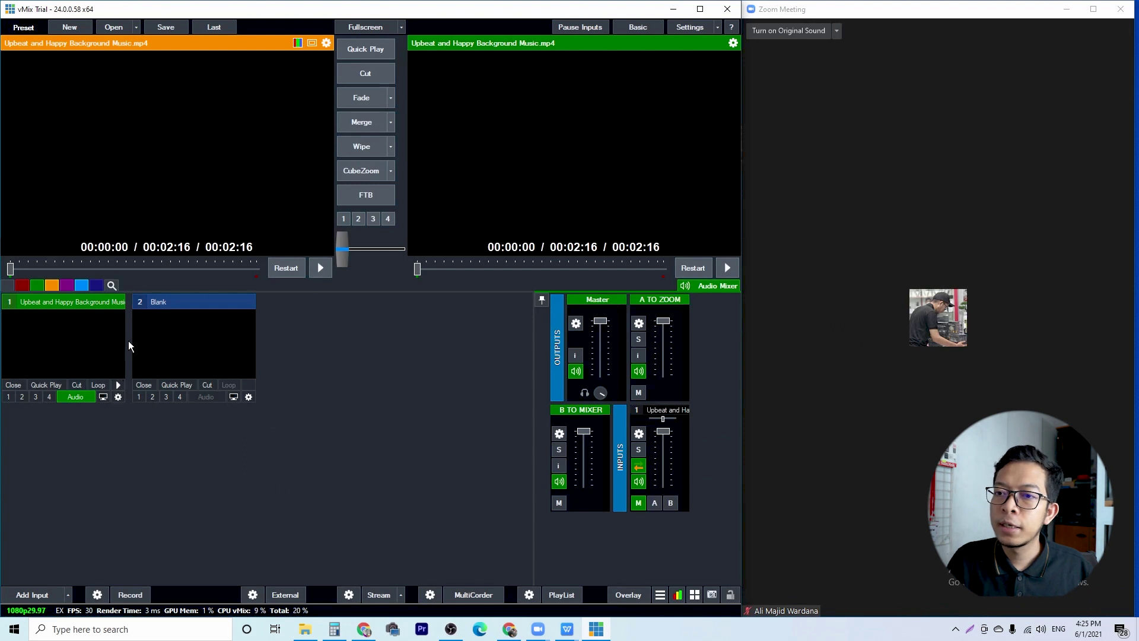
{"action": "left_click", "coordinate": [358, 51]}
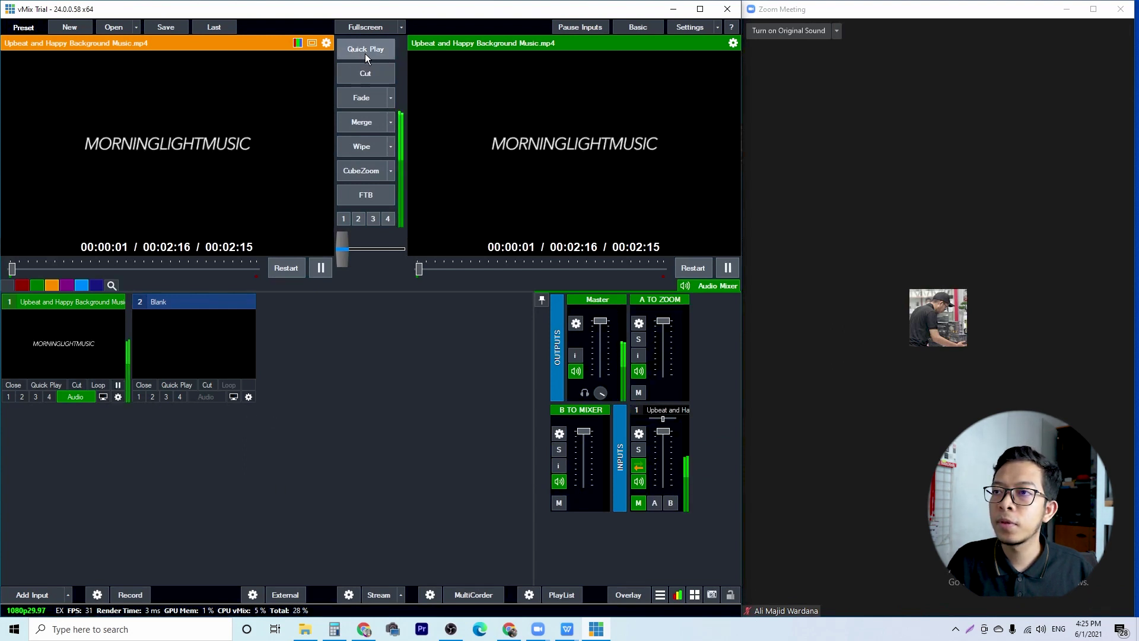
{"action": "left_click_drag", "start_coordinate": [417, 269], "coordinate": [438, 270]}
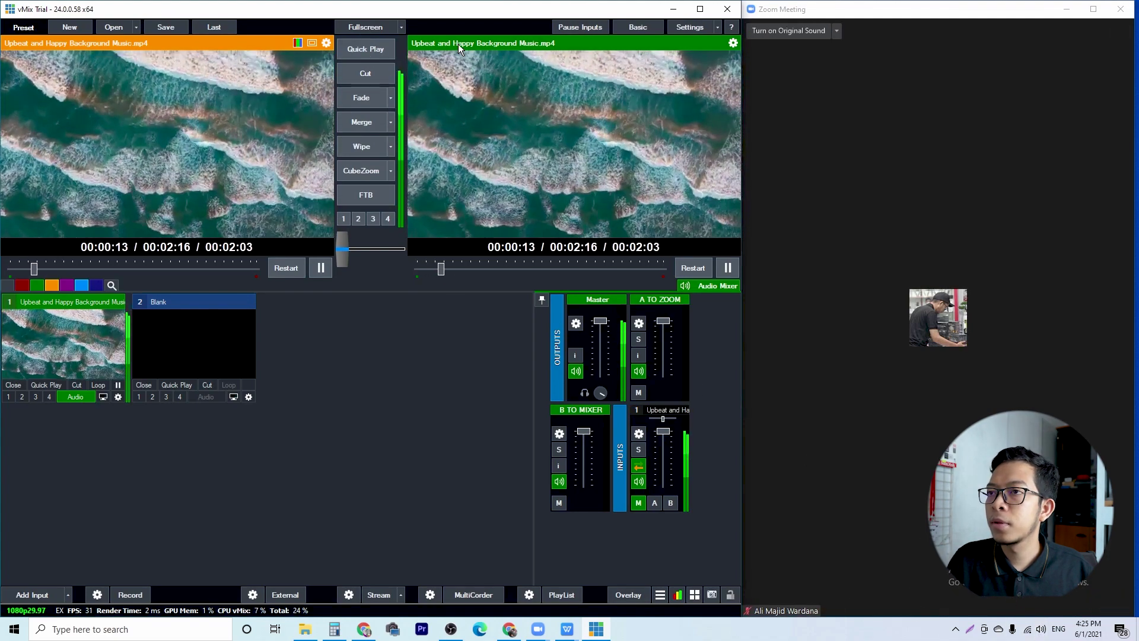
{"action": "left_click", "coordinate": [728, 267]}
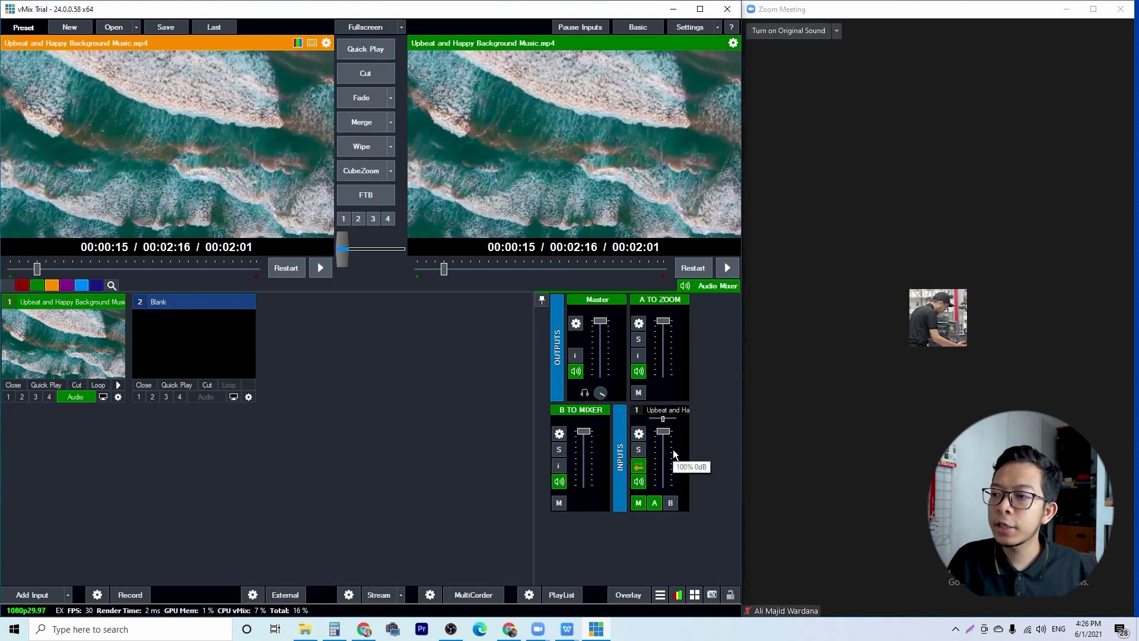
- Route the music video's audio to buses A and B alongside Master, and start the external output
{"action": "left_click", "coordinate": [670, 503]}
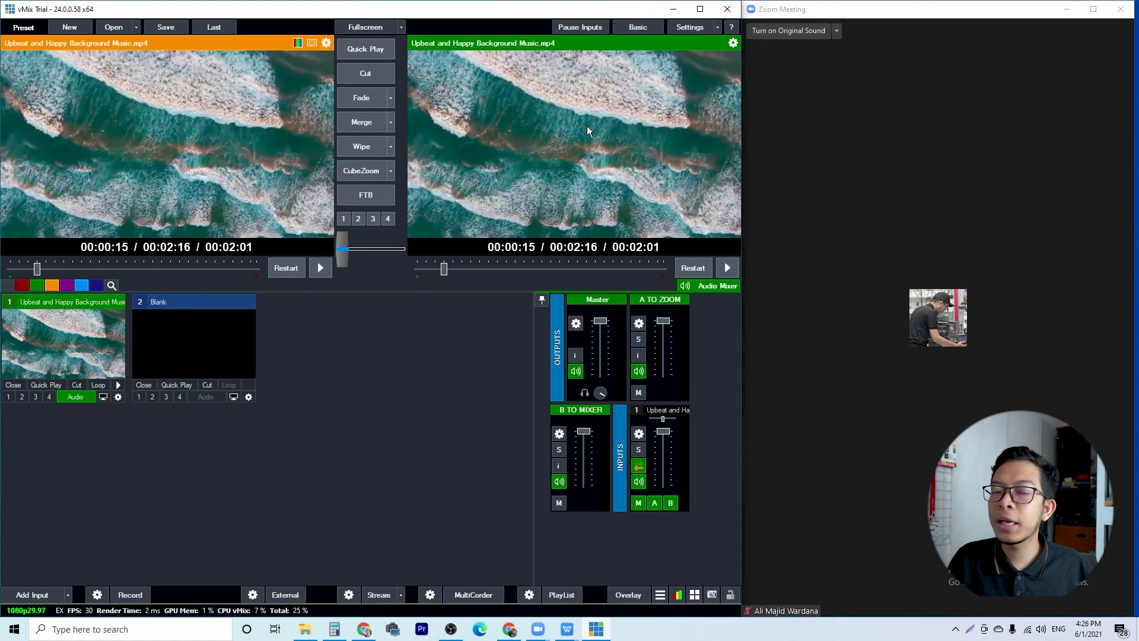
{"action": "mouse_move", "coordinate": [808, 169]}
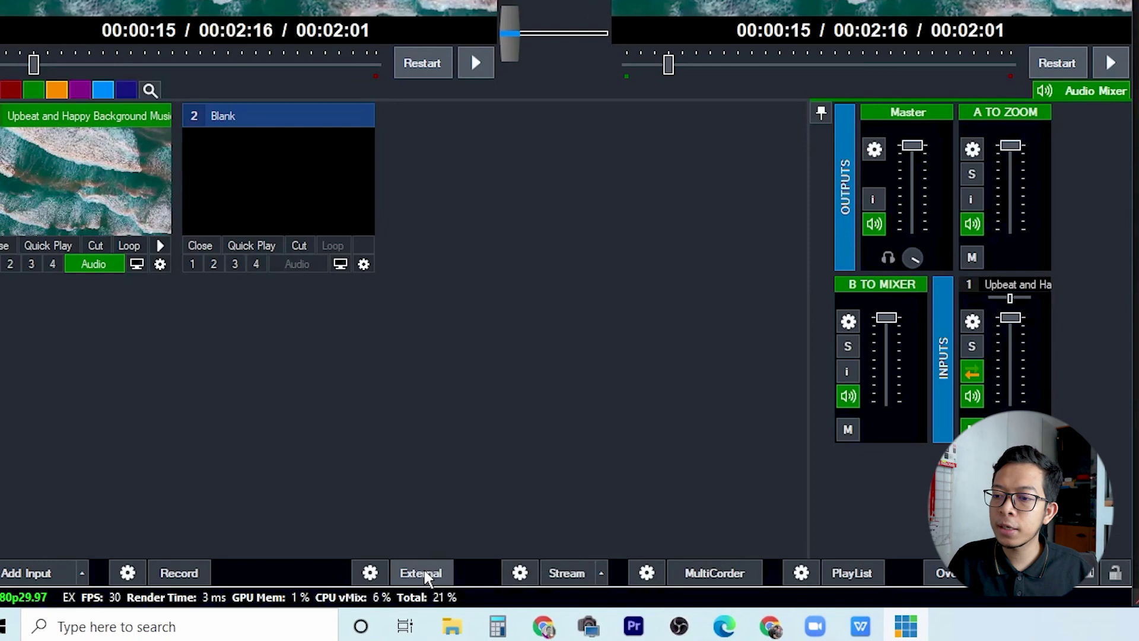
{"action": "left_click", "coordinate": [287, 594]}
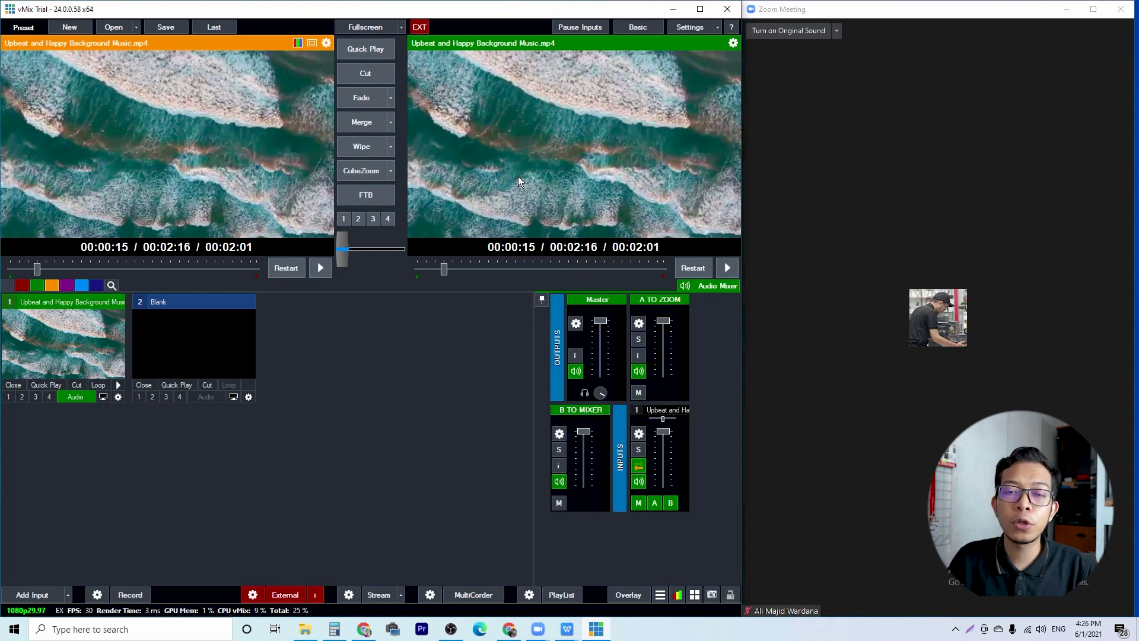
- Launch Virtual Input from the NDI 4 Tools programs
{"action": "left_click", "coordinate": [20, 634]}
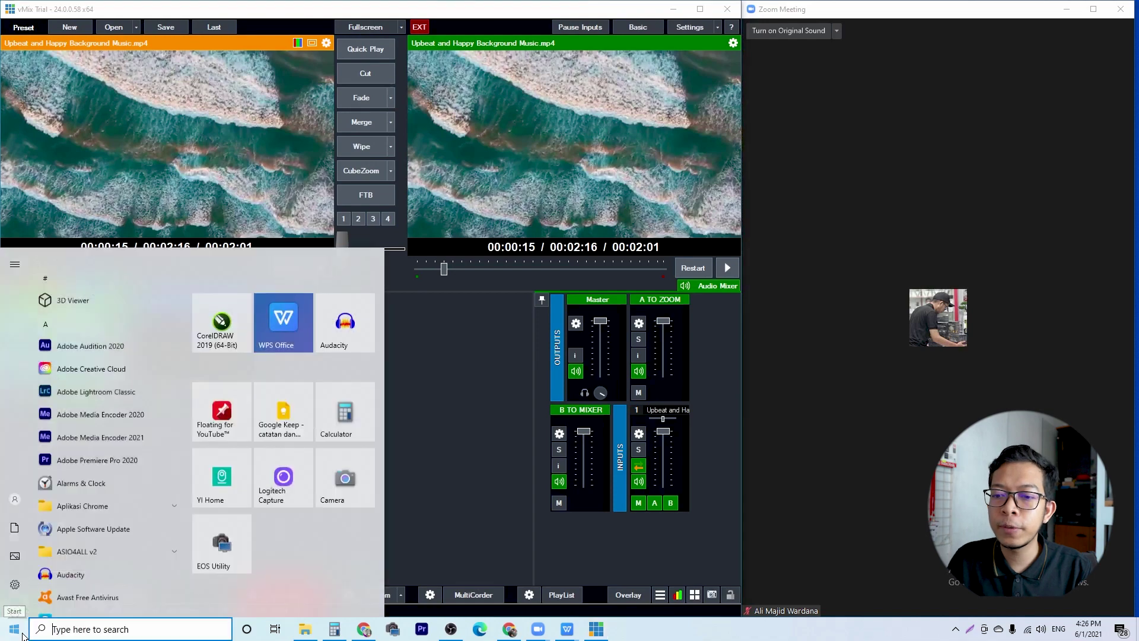
{"action": "scroll", "coordinate": [89, 528], "scroll_direction": "down", "scroll_amount": 5}
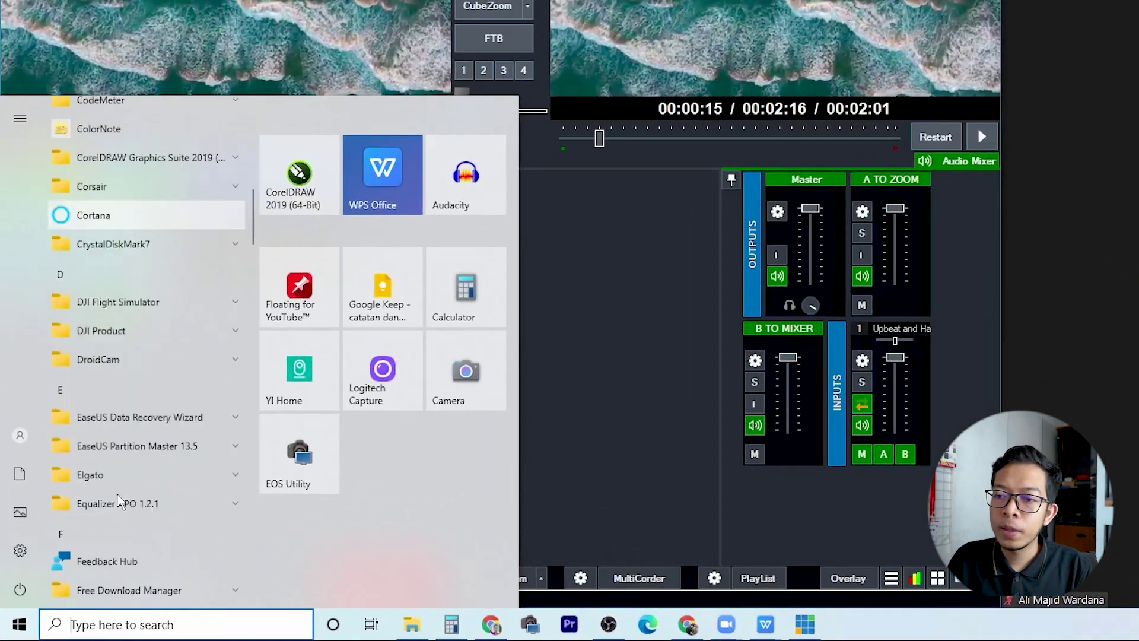
{"action": "scroll", "coordinate": [121, 501], "scroll_direction": "down", "scroll_amount": 10}
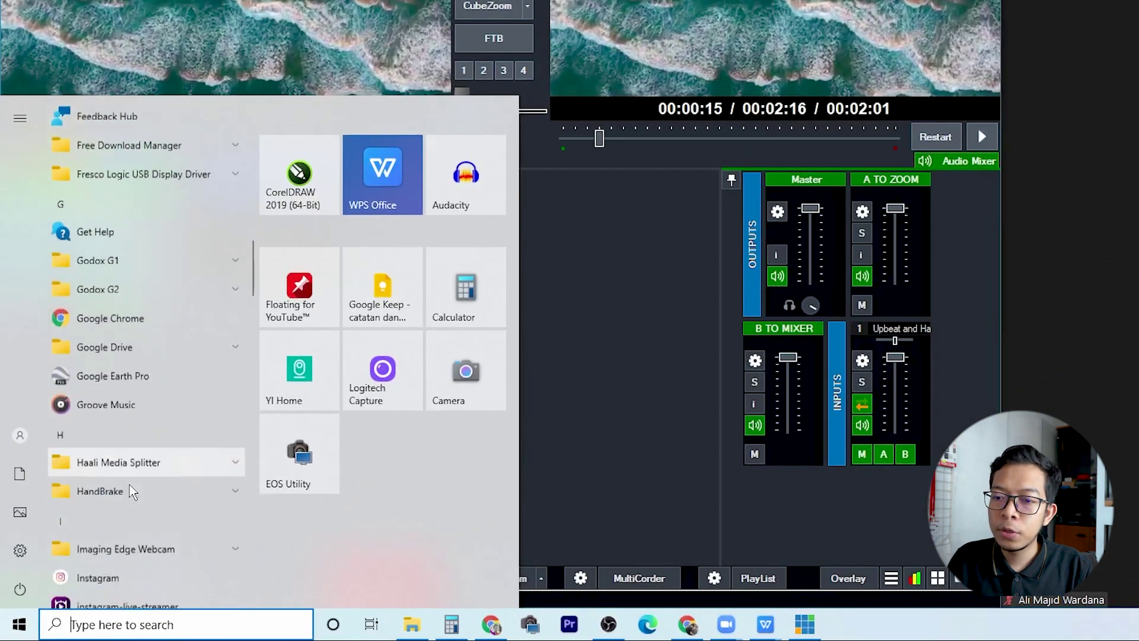
{"action": "scroll", "coordinate": [144, 436], "scroll_direction": "down", "scroll_amount": 9}
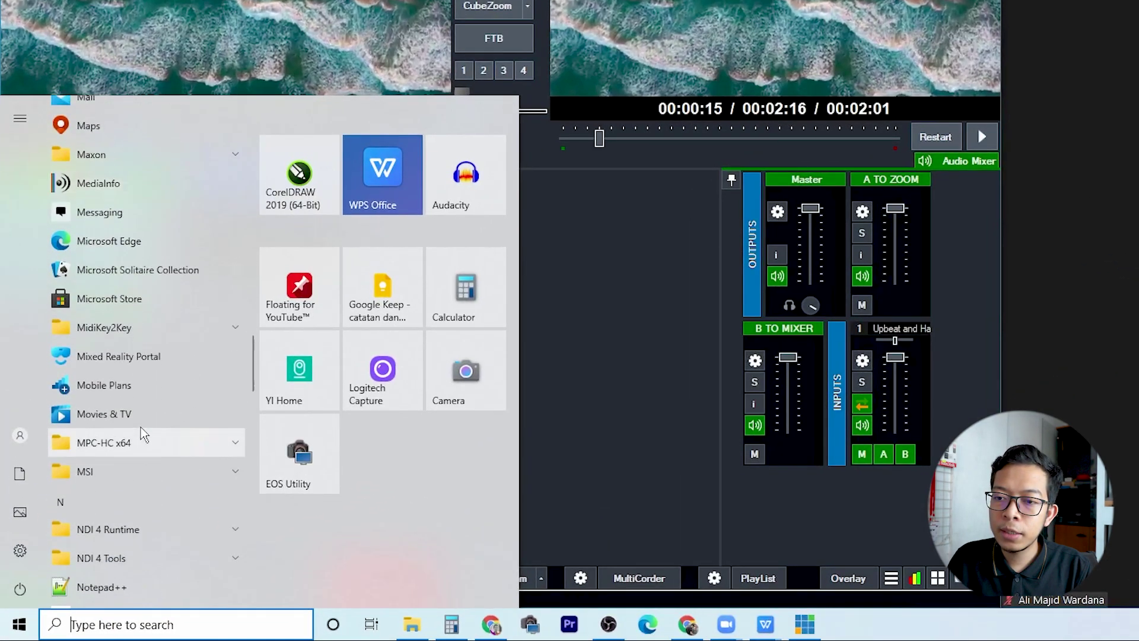
{"action": "left_click", "coordinate": [153, 407]}
{"action": "scroll", "coordinate": [153, 404], "scroll_direction": "down", "scroll_amount": 5}
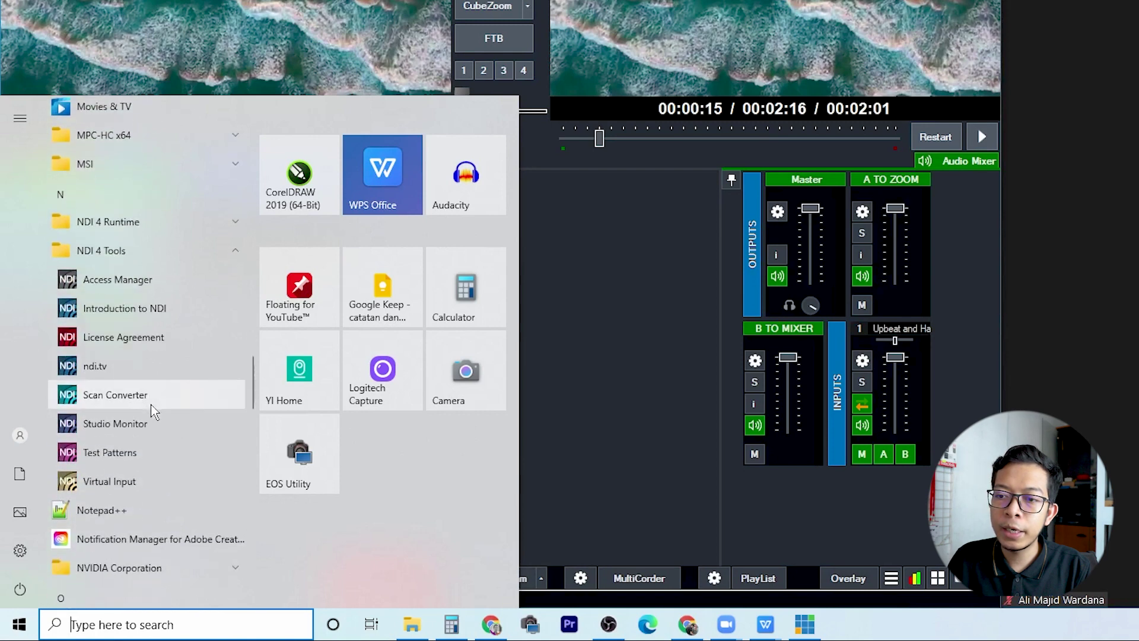
{"action": "scroll", "coordinate": [142, 353], "scroll_direction": "up", "scroll_amount": 3}
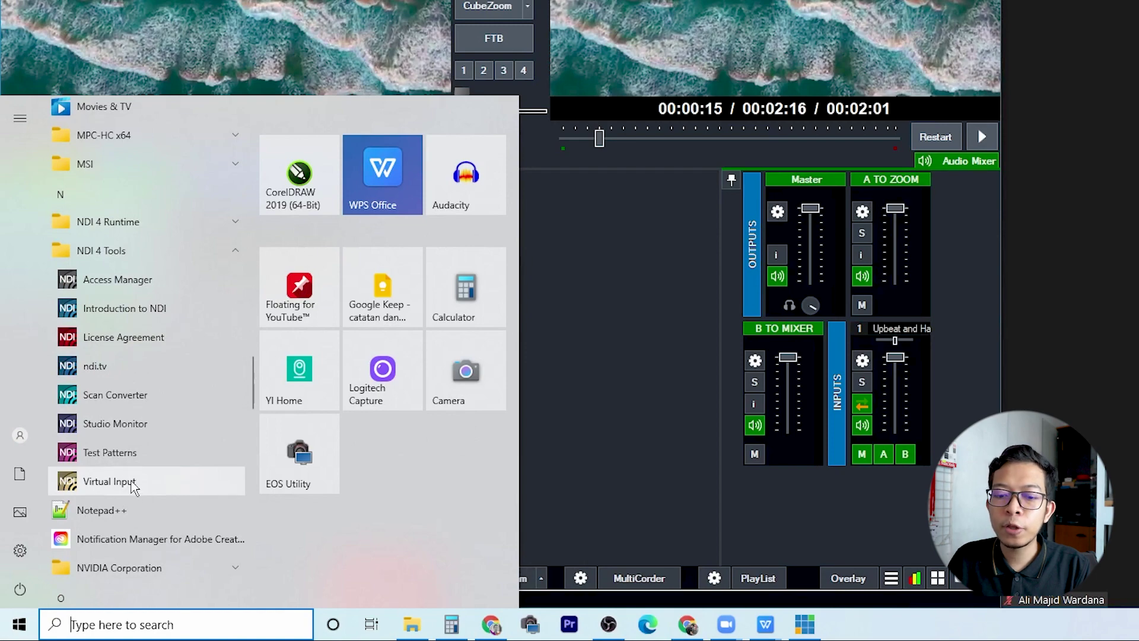
{"action": "left_click", "coordinate": [109, 481]}
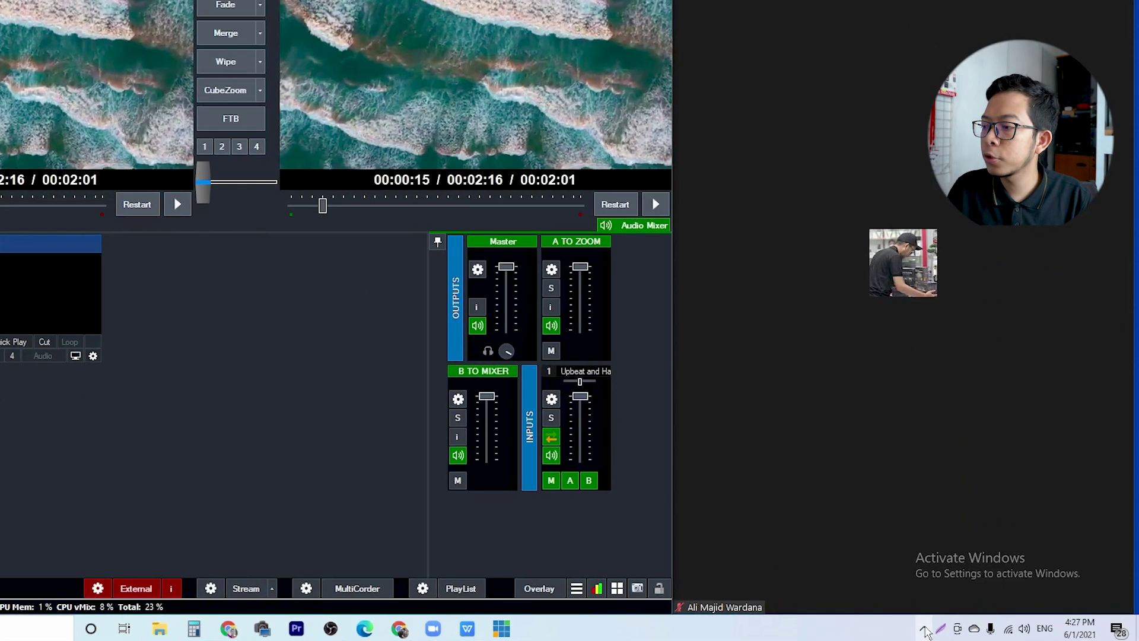
- Select this computer's vMix - Output 1 as the source in NDI Virtual Input and return to the Zoom meeting
{"action": "left_click", "coordinate": [955, 629]}
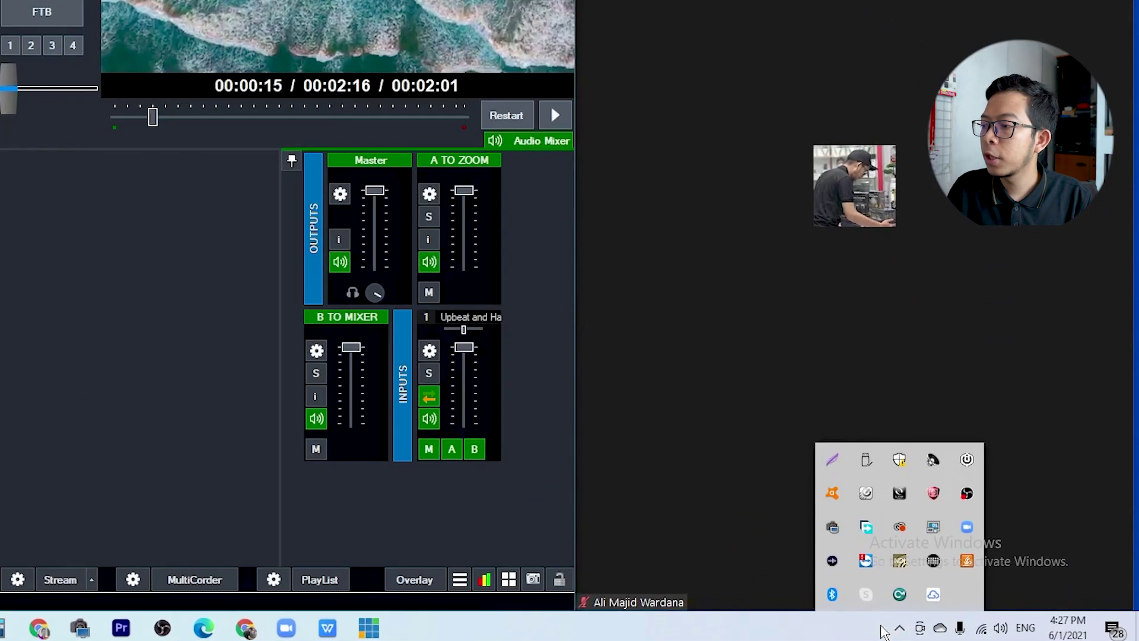
{"action": "right_click", "coordinate": [902, 562]}
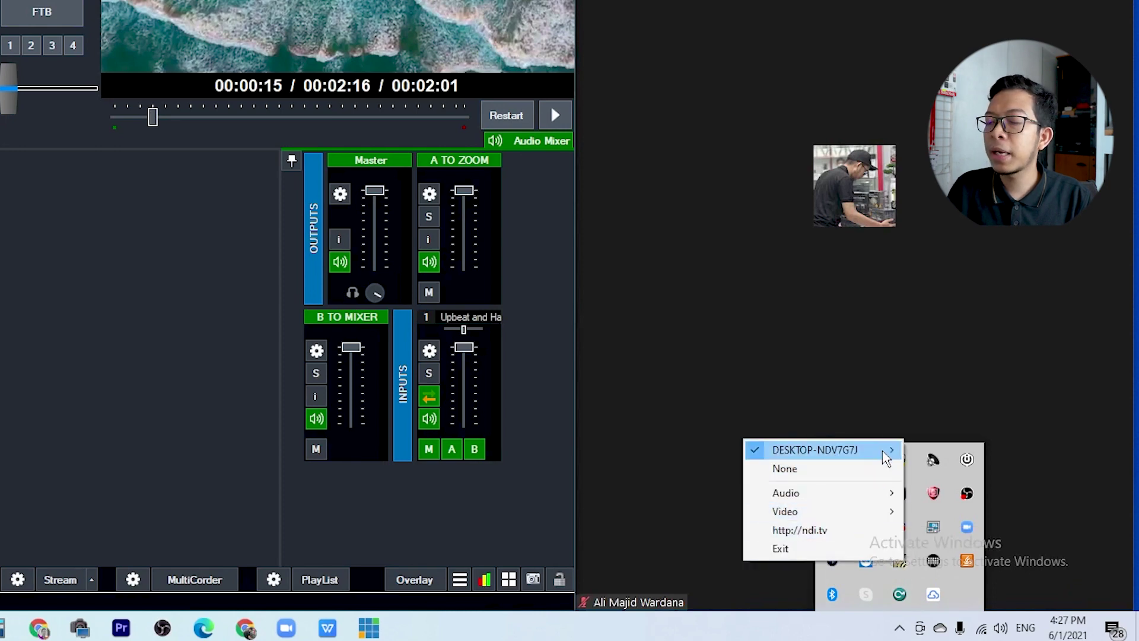
{"action": "mouse_move", "coordinate": [888, 451]}
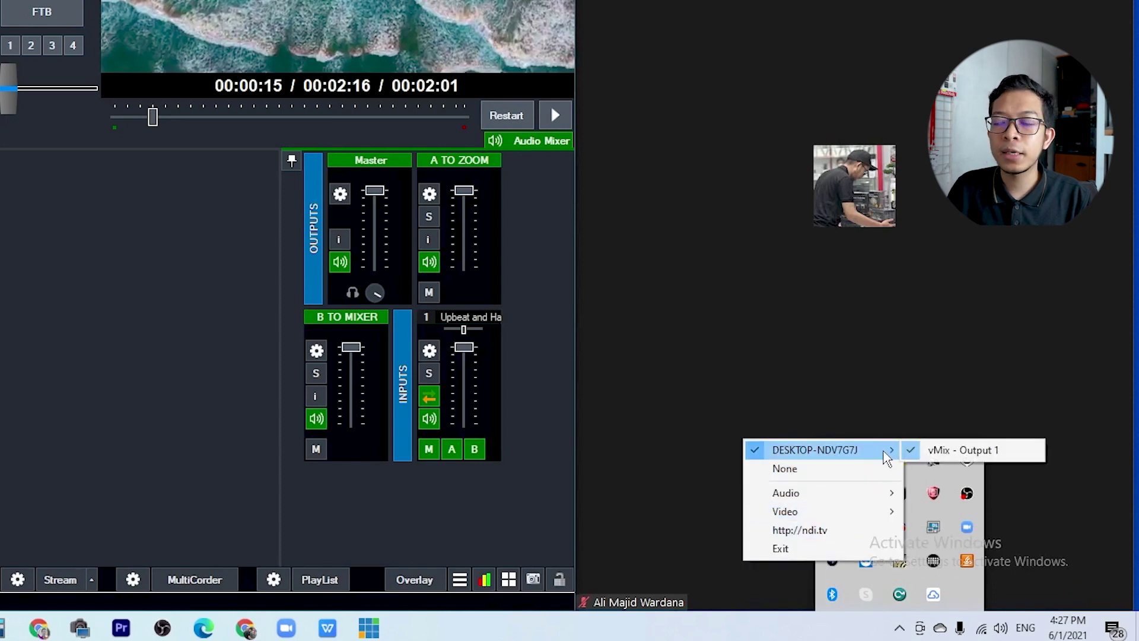
{"action": "left_click", "coordinate": [949, 452]}
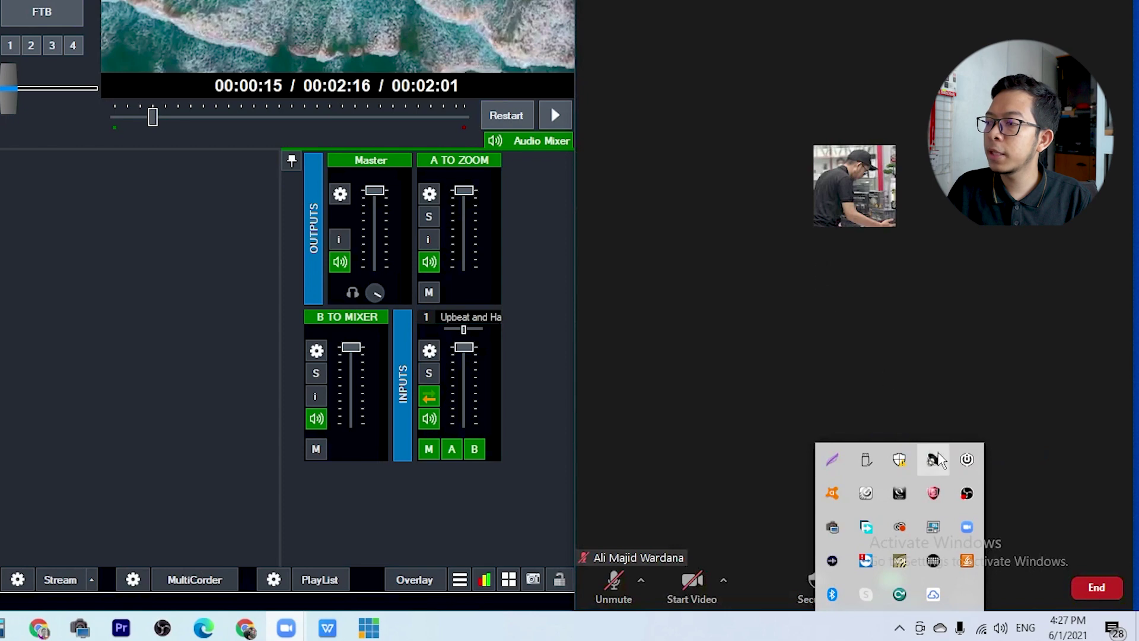
{"action": "left_click", "coordinate": [846, 346]}
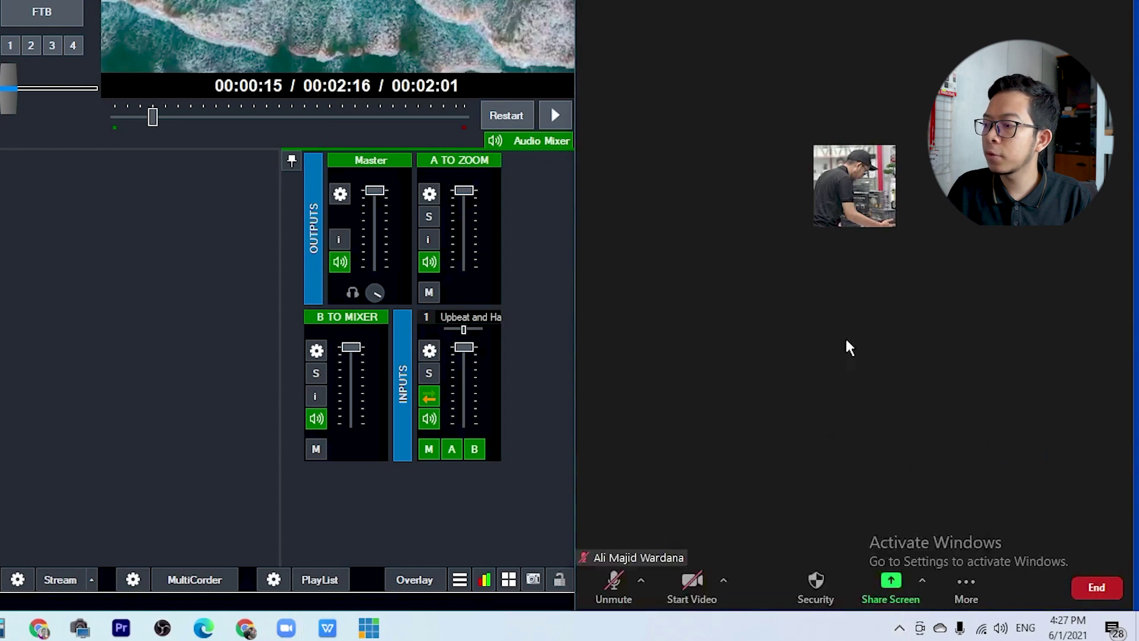
- Choose NewTek NDI Video as the Zoom meeting's camera and start the video
{"action": "left_click", "coordinate": [723, 582]}
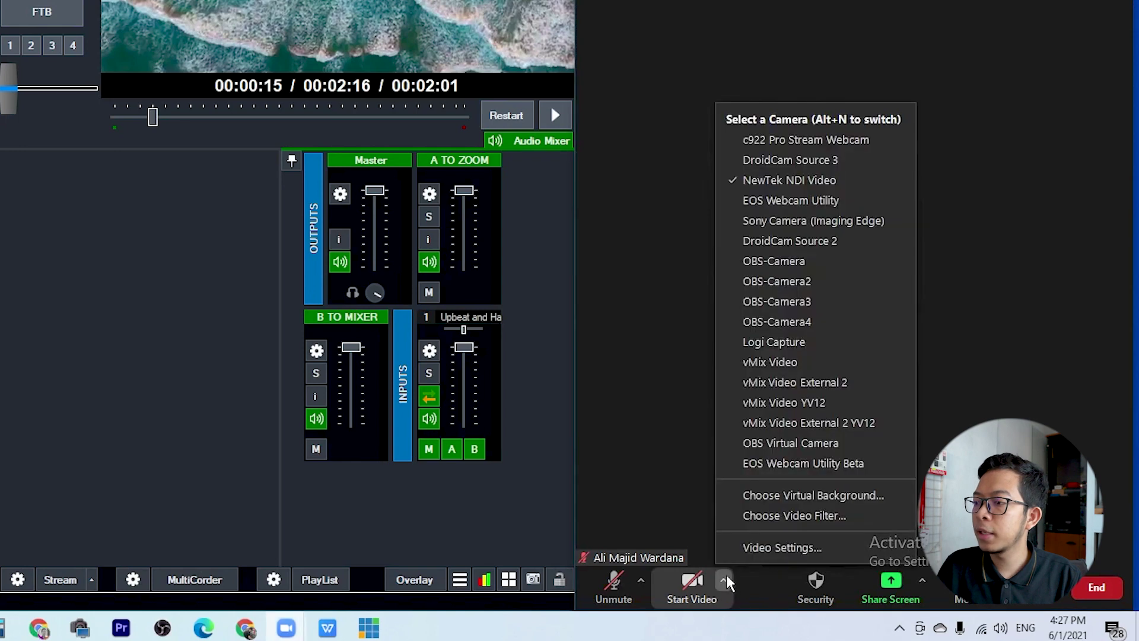
{"action": "left_click", "coordinate": [824, 184]}
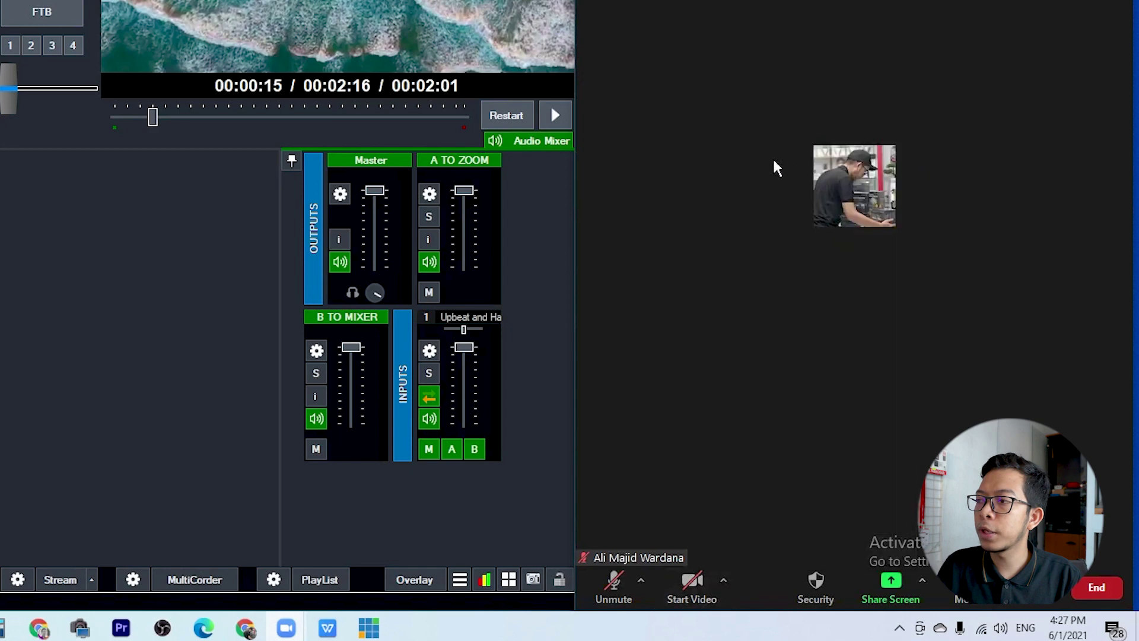
{"action": "left_click", "coordinate": [699, 589]}
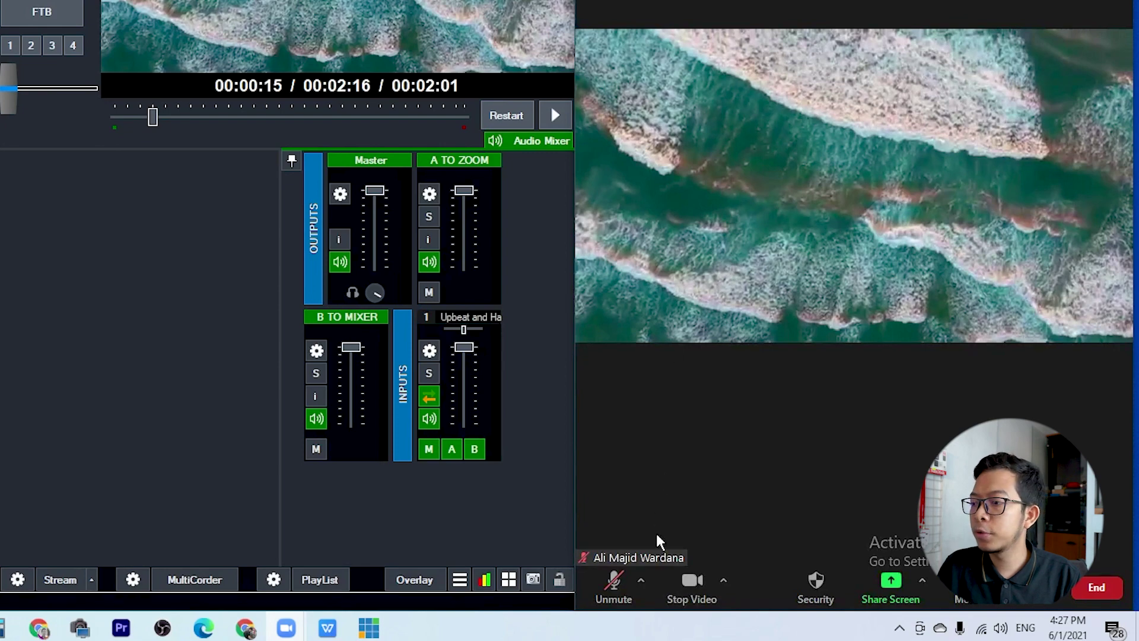
- Choose Line (NewTek NDI Audio) as the Zoom meeting's microphone and unmute the audio
{"action": "left_click", "coordinate": [640, 586]}
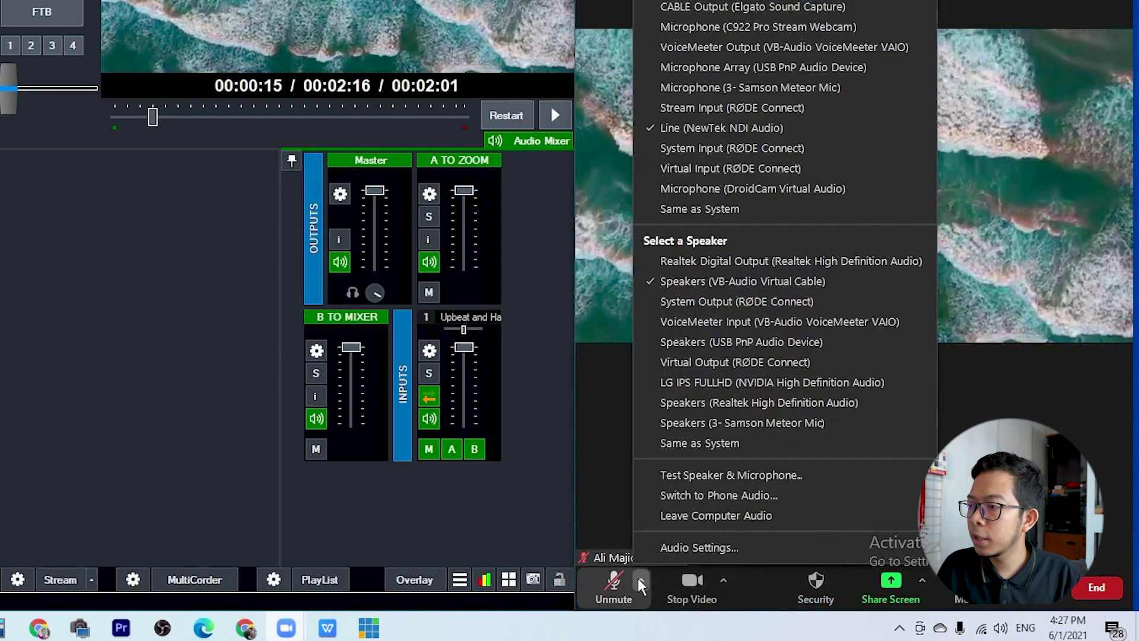
{"action": "left_click", "coordinate": [737, 135]}
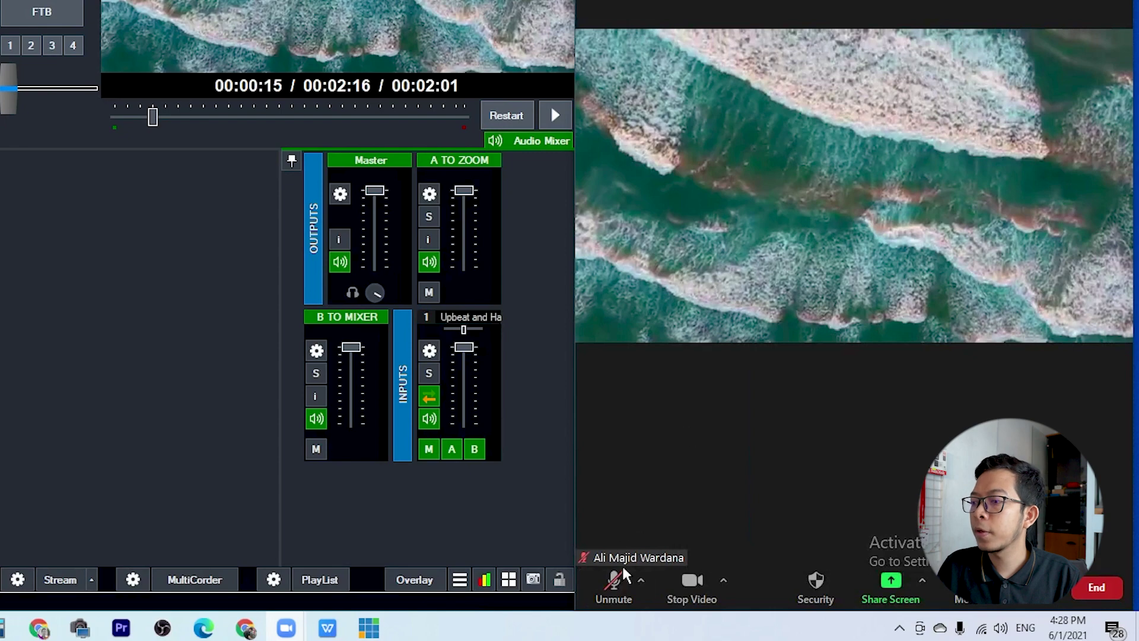
{"action": "left_click", "coordinate": [614, 587]}
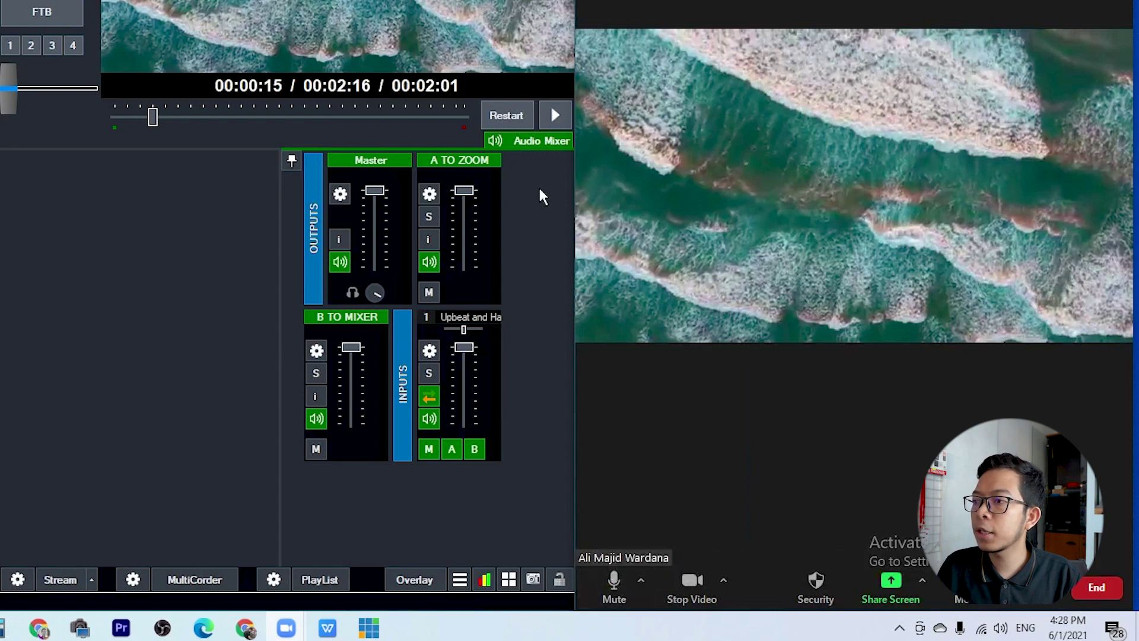
- Play the music video on the vMix output to test the Zoom feed, pausing it at 00:00:28
{"action": "left_click", "coordinate": [554, 121]}
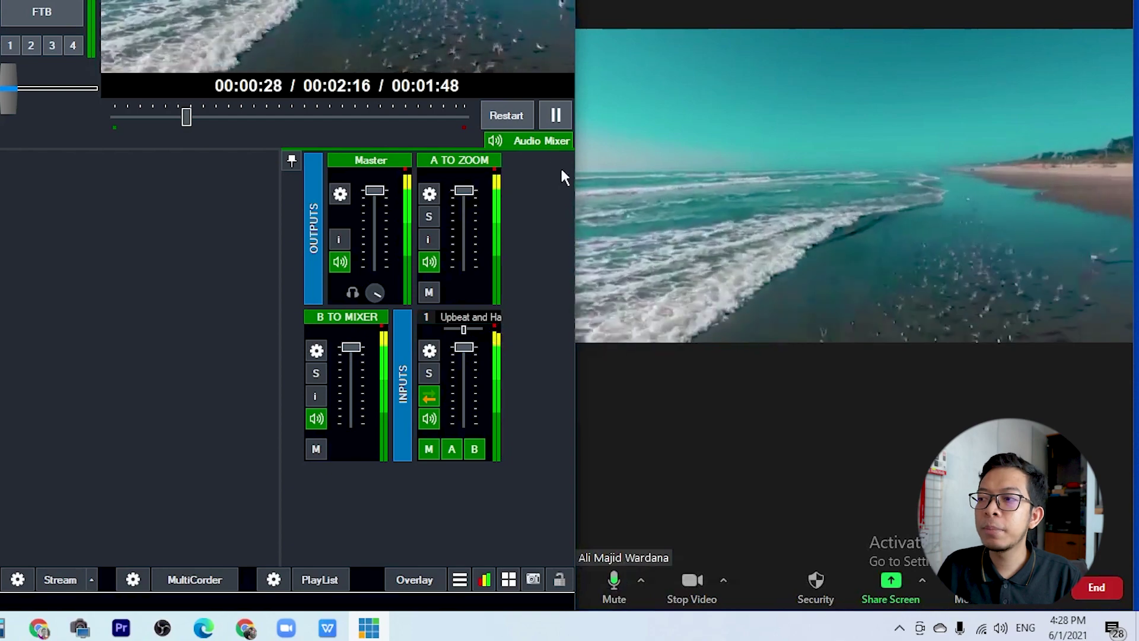
{"action": "left_click", "coordinate": [552, 119]}
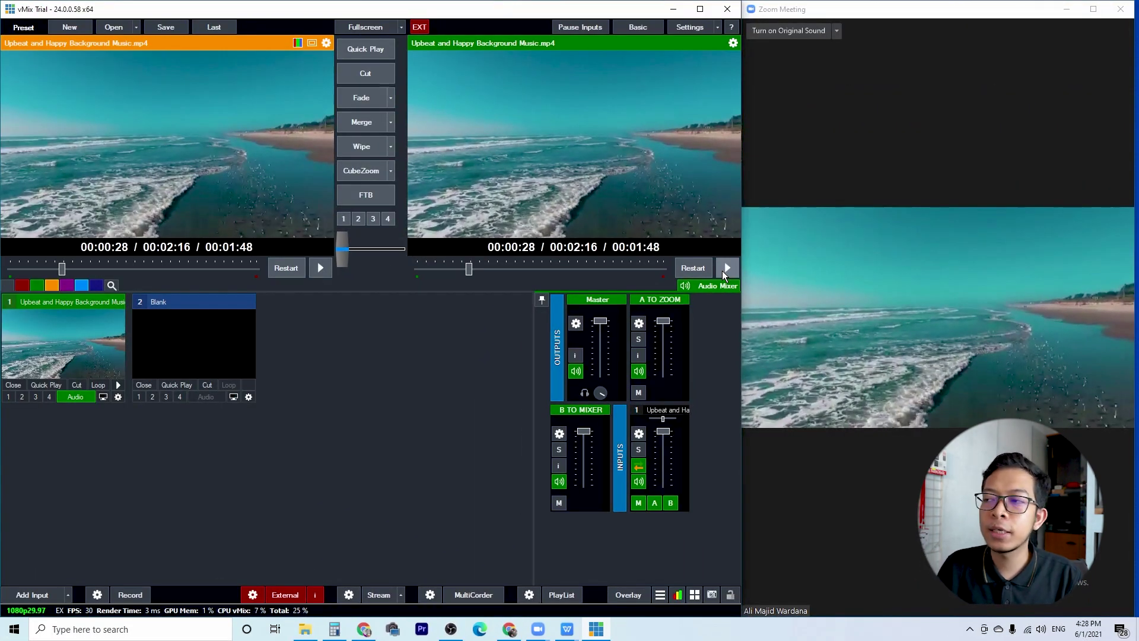
- Review the source and audio options of NDI Virtual Input
{"action": "mouse_move", "coordinate": [751, 433]}
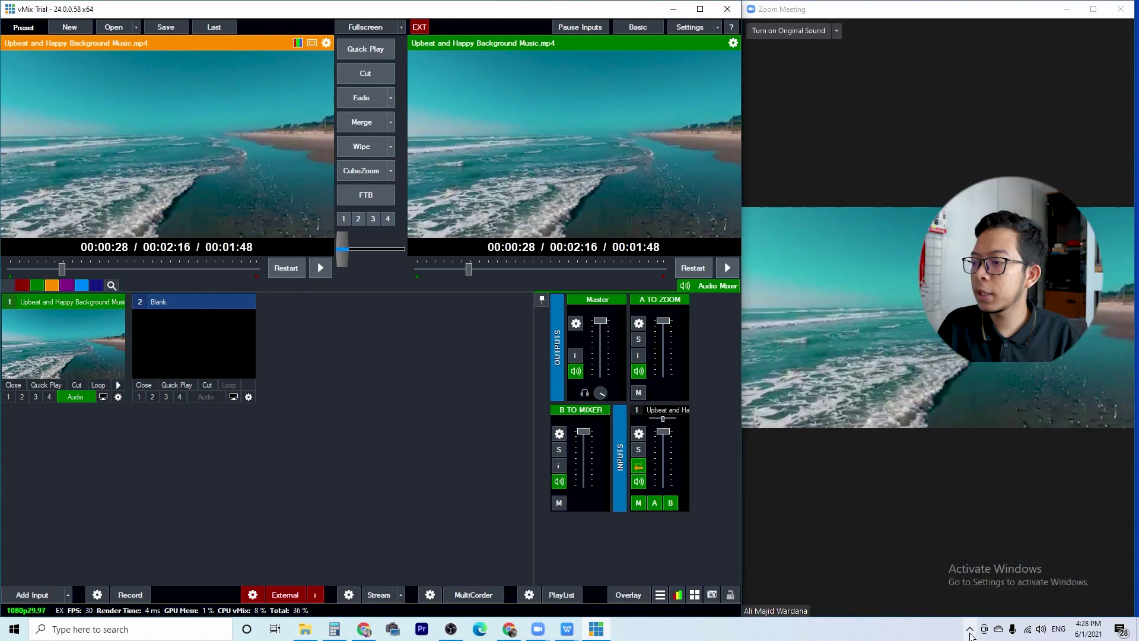
{"action": "left_click", "coordinate": [969, 629]}
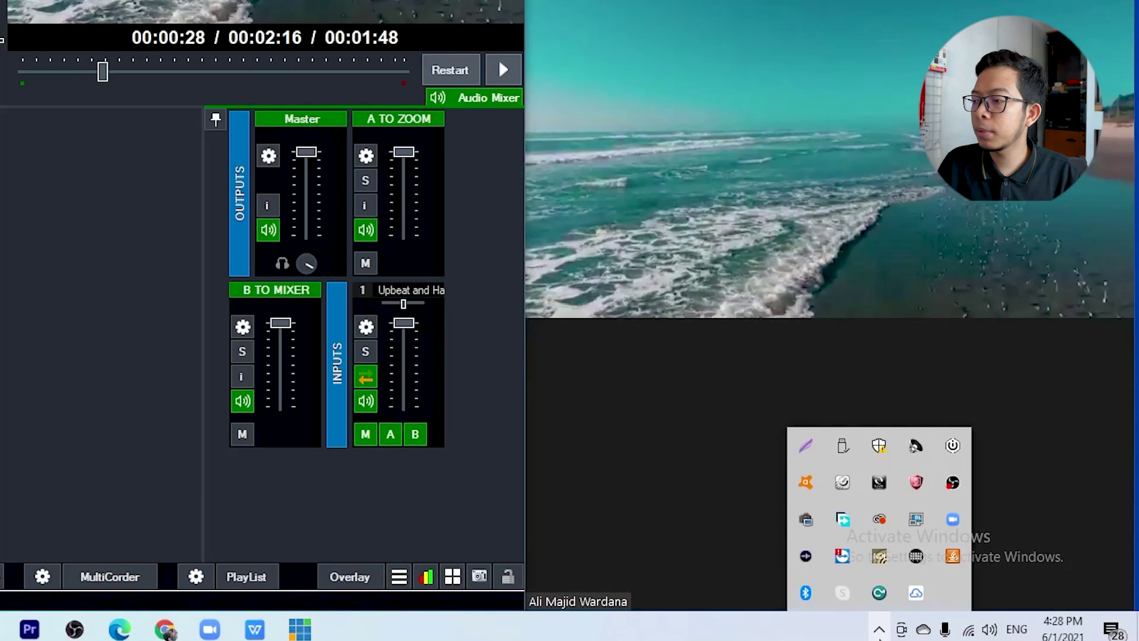
{"action": "right_click", "coordinate": [880, 557]}
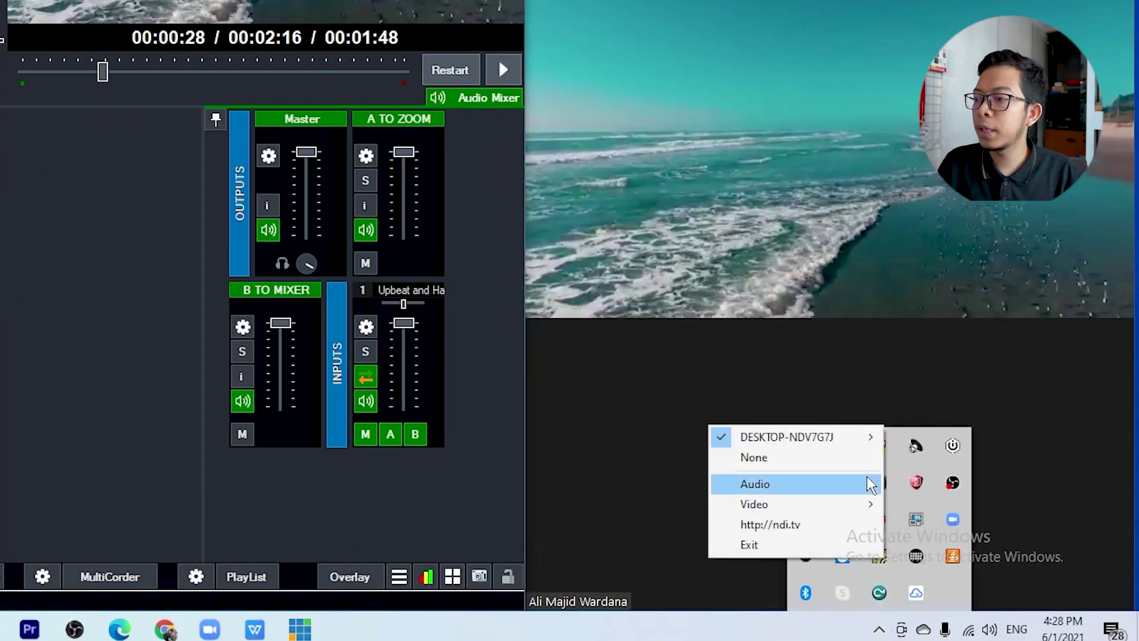
{"action": "mouse_move", "coordinate": [870, 484]}
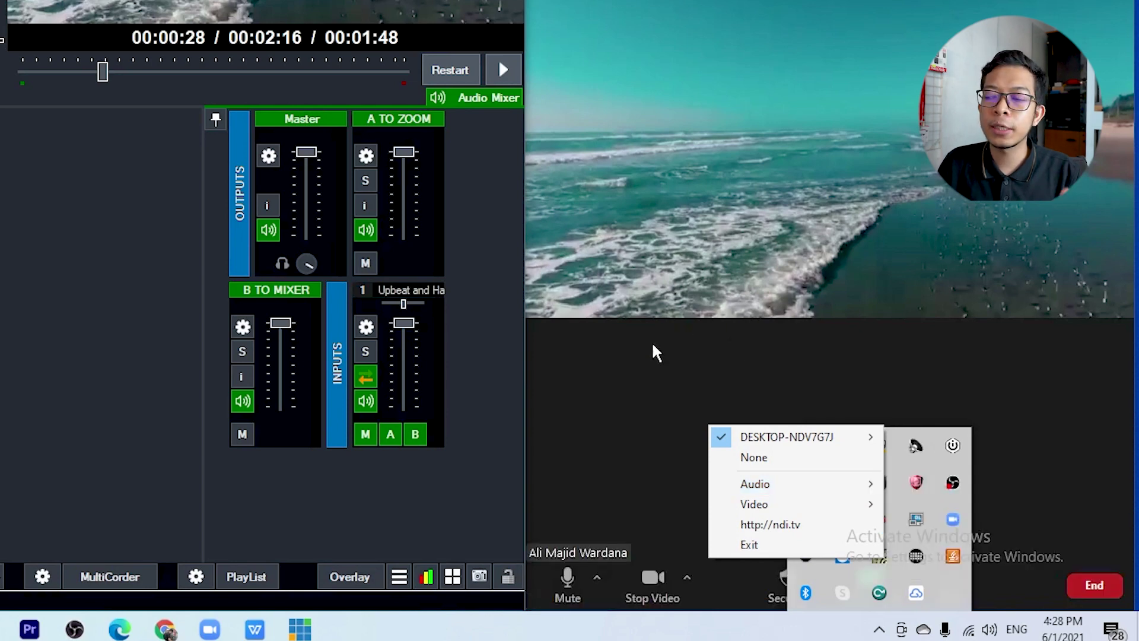
{"action": "left_click", "coordinate": [636, 363]}
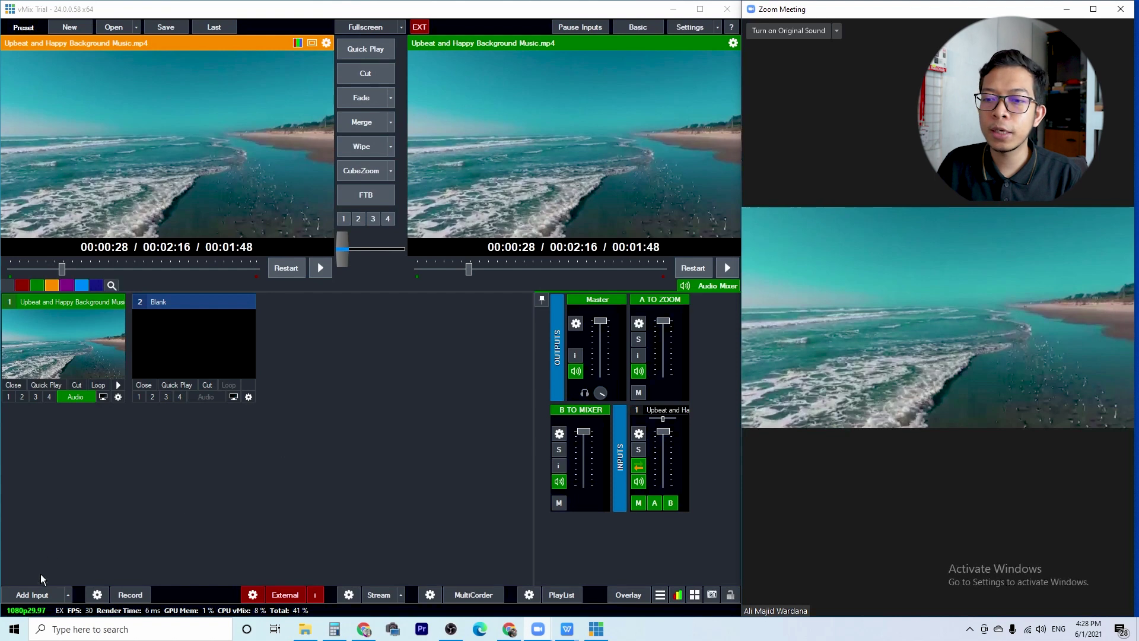
- Add the c922 Pro Stream Webcam as a camera input in vMix
{"action": "left_click", "coordinate": [33, 594]}
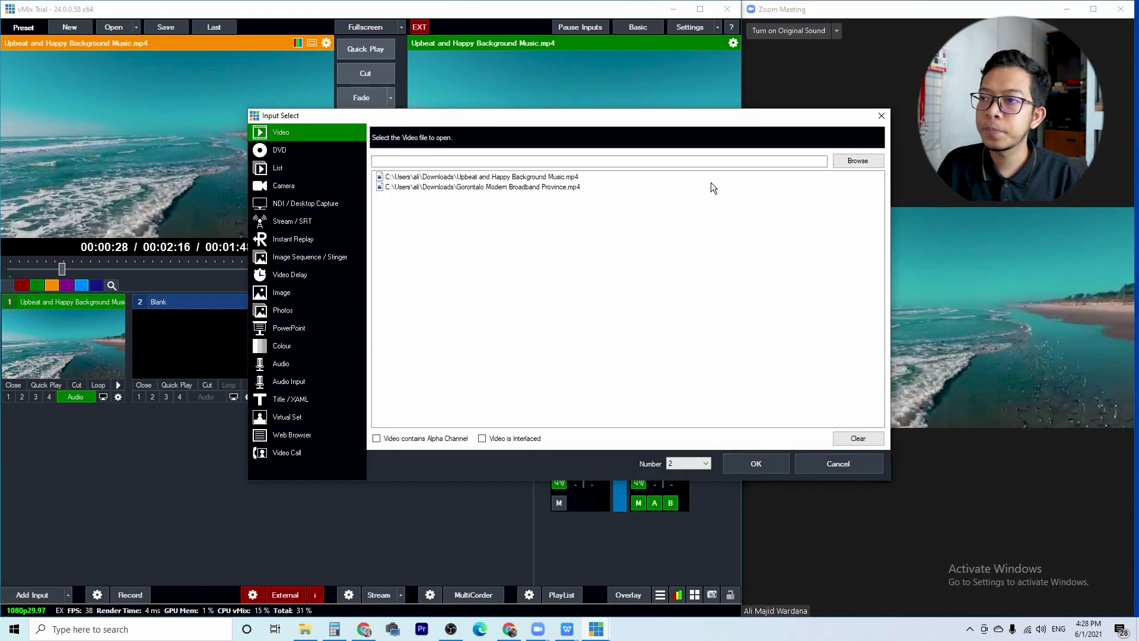
{"action": "left_click", "coordinate": [308, 189]}
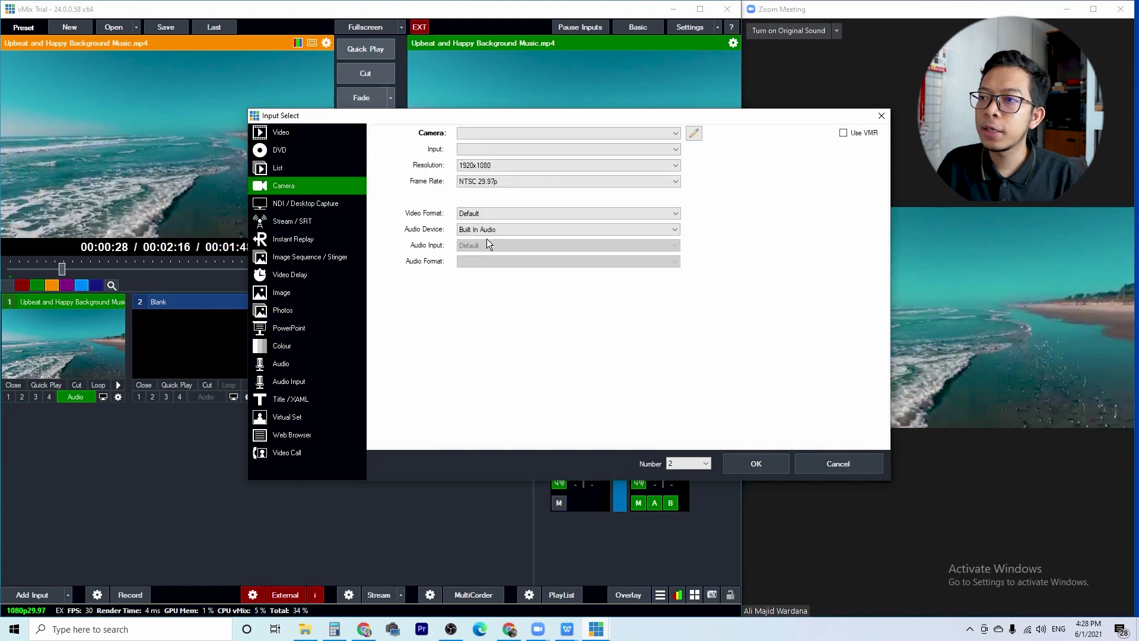
{"action": "left_click", "coordinate": [599, 132]}
{"action": "left_click", "coordinate": [512, 155]}
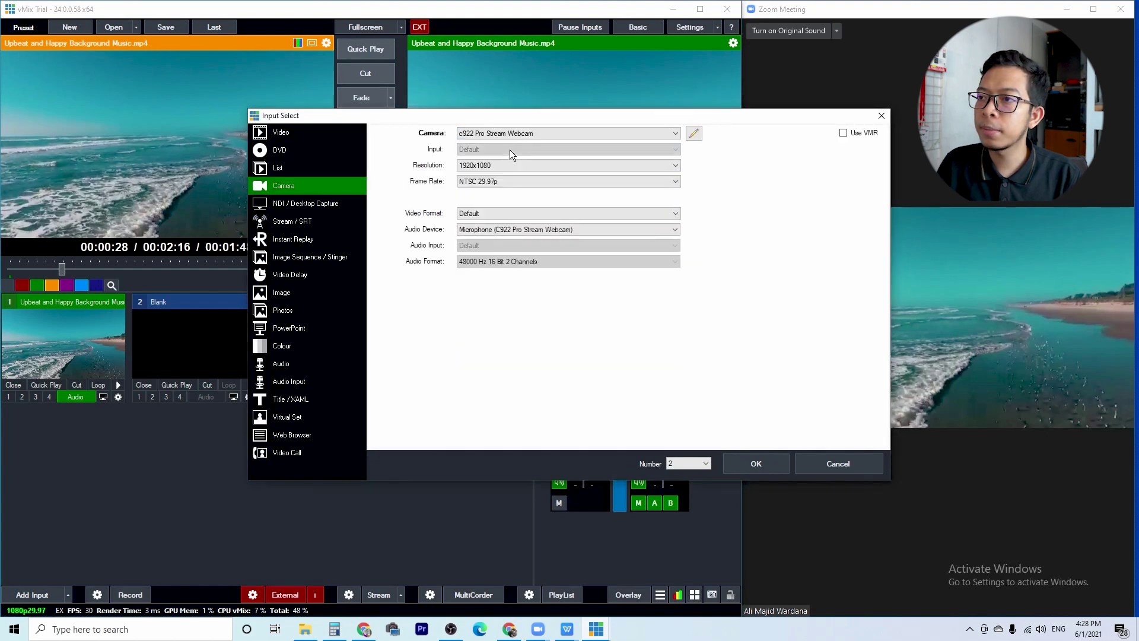
{"action": "left_click", "coordinate": [763, 462]}
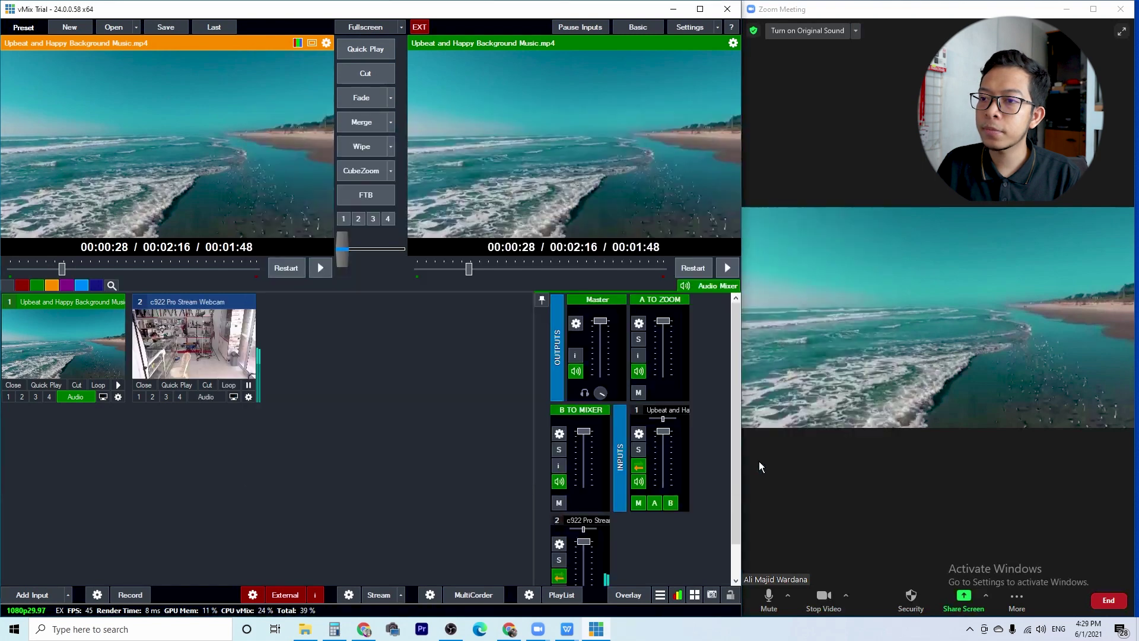
- Put the c922 Pro Stream Webcam in preview and route its audio to bus A alongside Master
{"action": "left_click", "coordinate": [240, 349]}
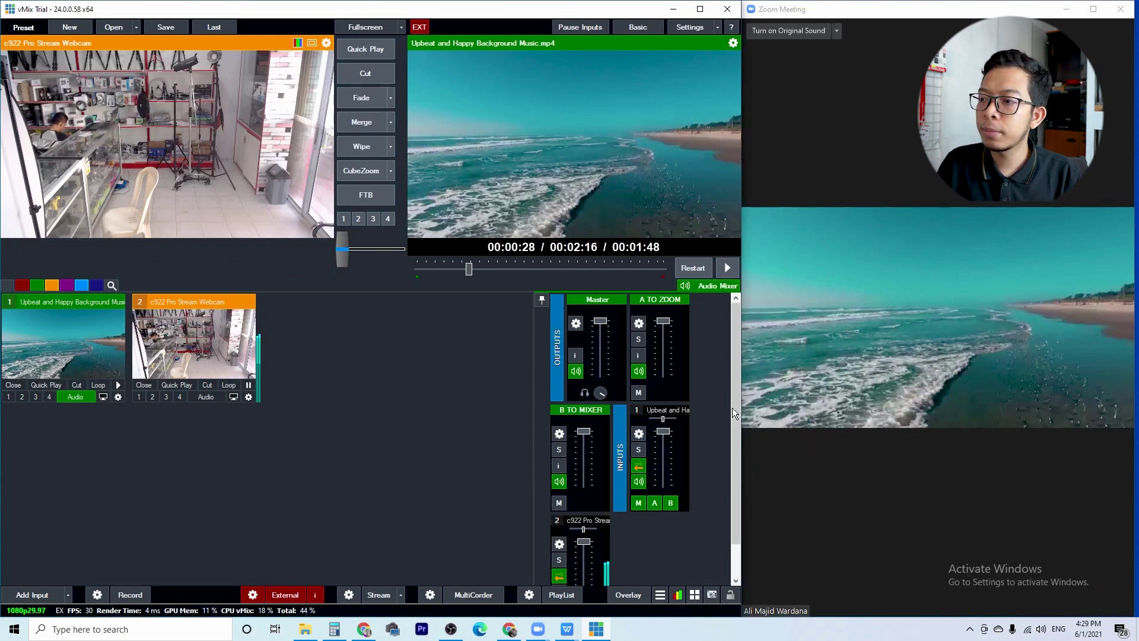
{"action": "left_click_drag", "start_coordinate": [735, 410], "coordinate": [731, 454]}
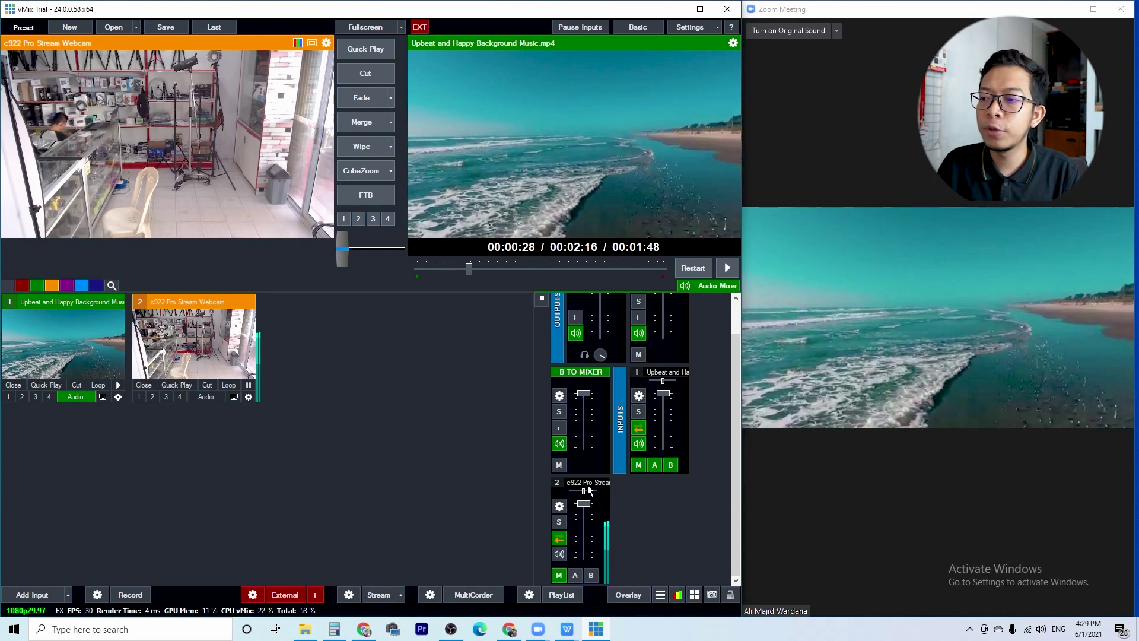
{"action": "left_click", "coordinate": [576, 573]}
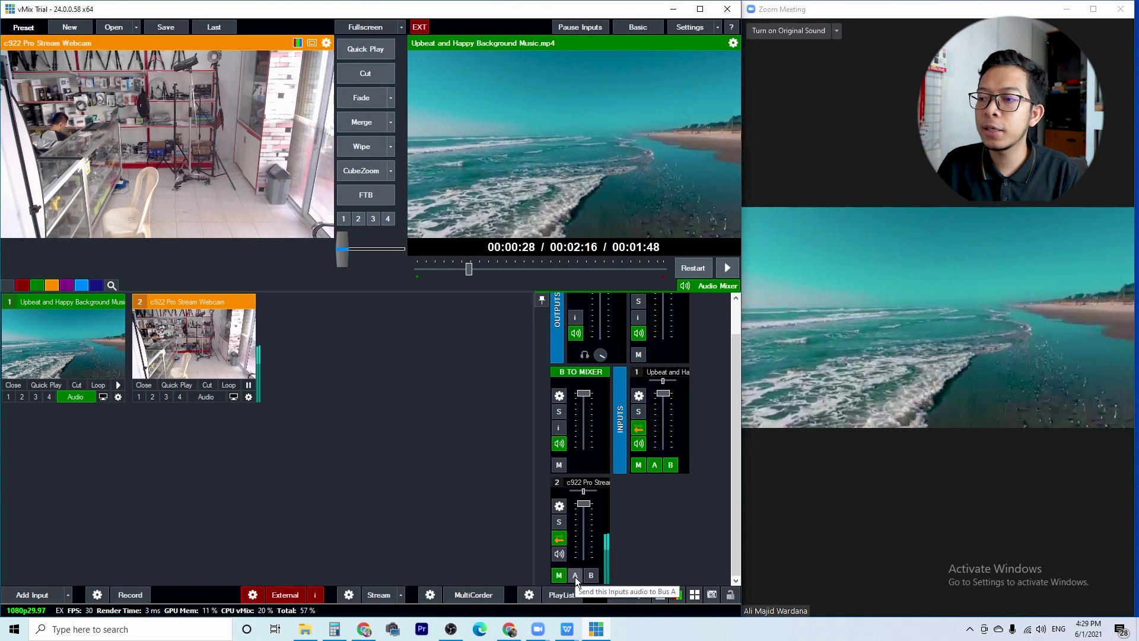
{"action": "mouse_move", "coordinate": [938, 465]}
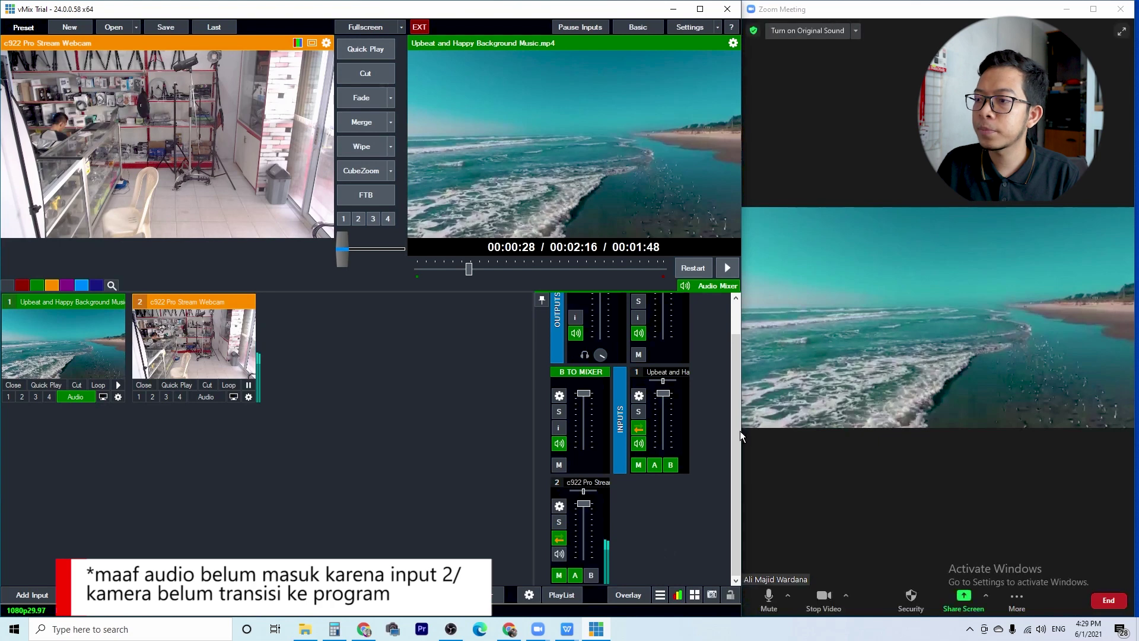
{"action": "mouse_move", "coordinate": [735, 449]}
{"action": "left_mouse_down"}
{"action": "mouse_move", "coordinate": [734, 390]}
{"action": "mouse_move", "coordinate": [721, 460]}
{"action": "left_mouse_up"}
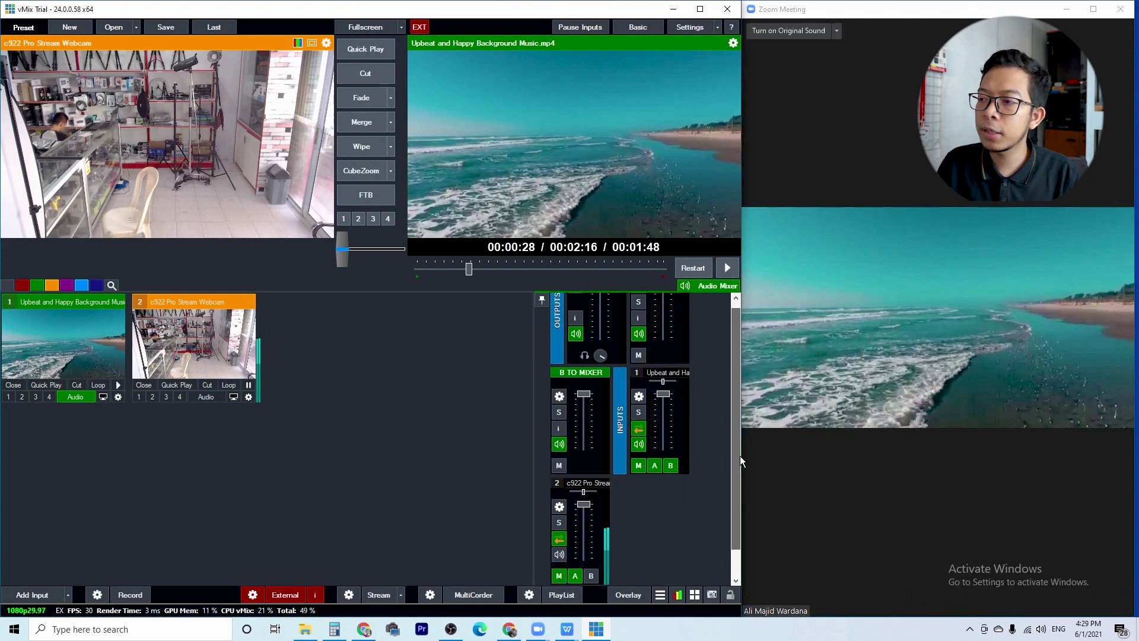
{"action": "scroll", "coordinate": [736, 456], "scroll_direction": "up", "scroll_amount": 1}
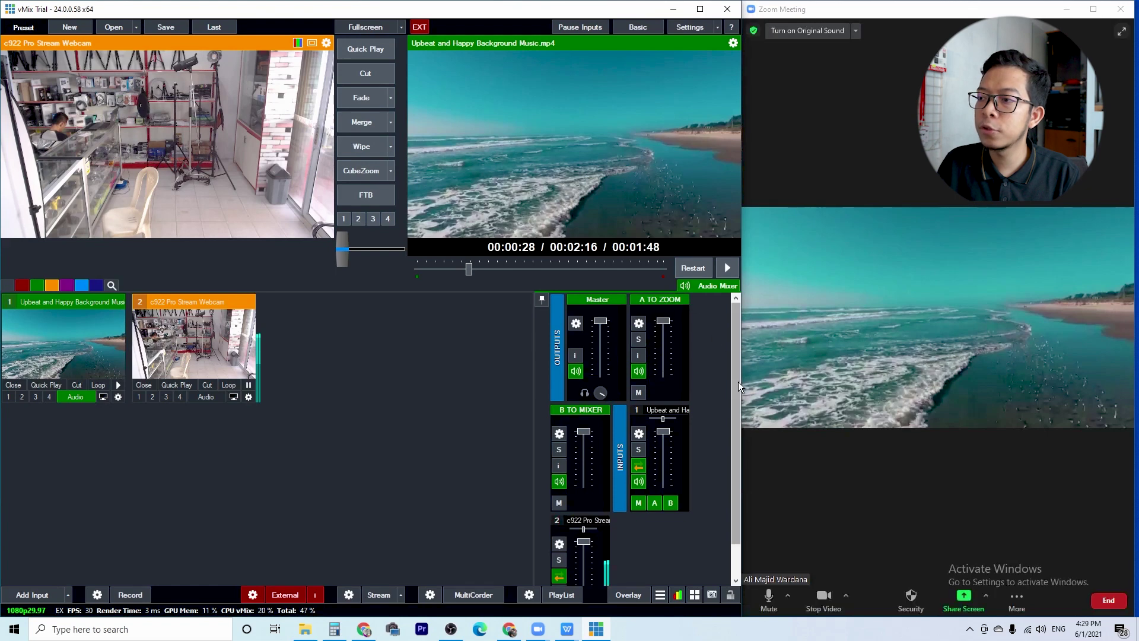
- Remove the c922 Pro Stream Webcam's audio from the Master and A buses so it is routed to no bus
{"action": "scroll", "coordinate": [736, 386], "scroll_direction": "down", "scroll_amount": 1}
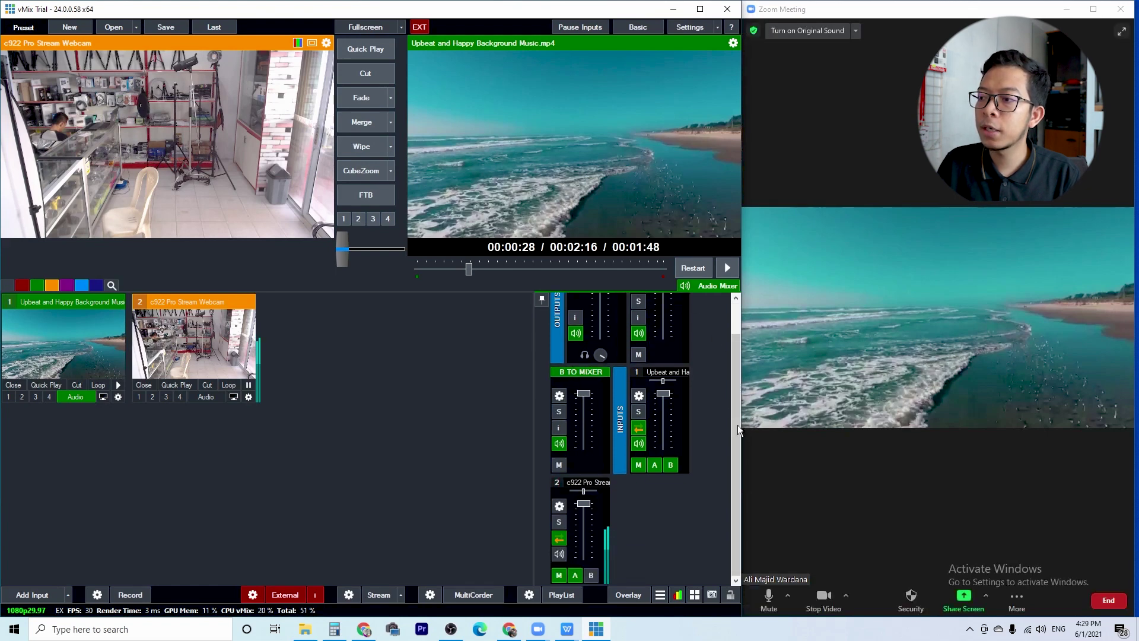
{"action": "left_click", "coordinate": [593, 574]}
{"action": "left_click", "coordinate": [593, 575]}
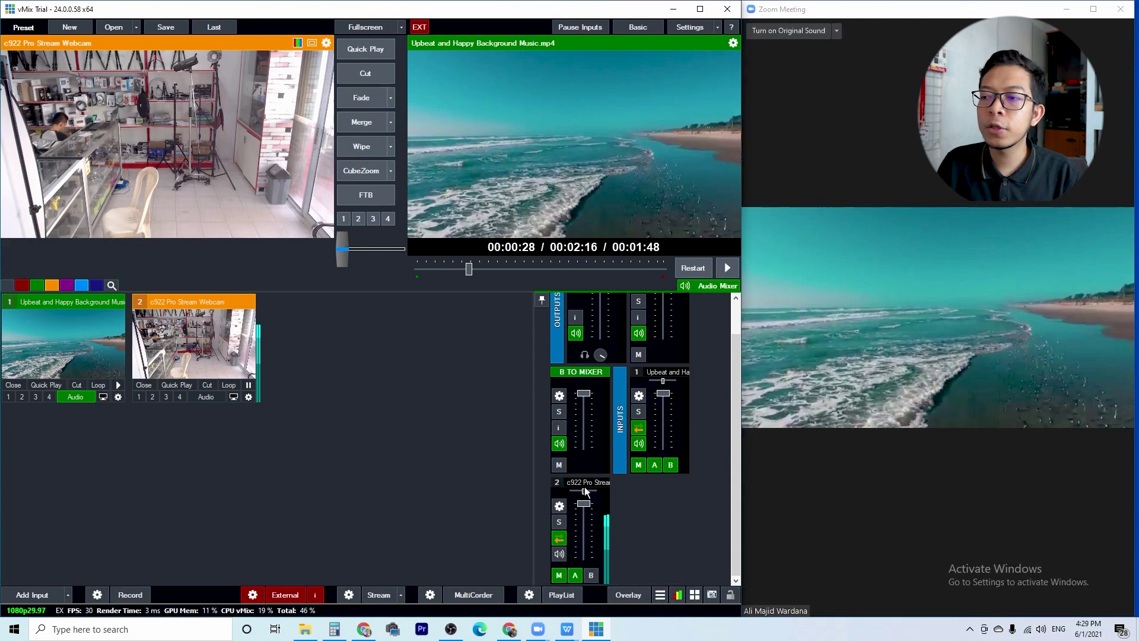
{"action": "left_click", "coordinate": [575, 575]}
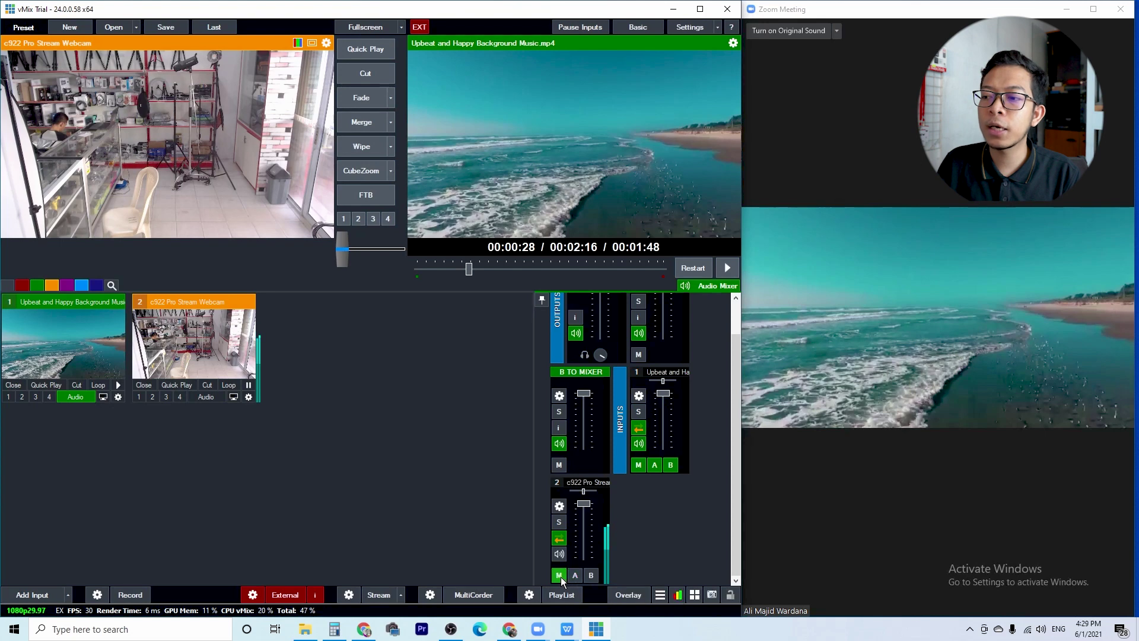
{"action": "left_click", "coordinate": [559, 575]}
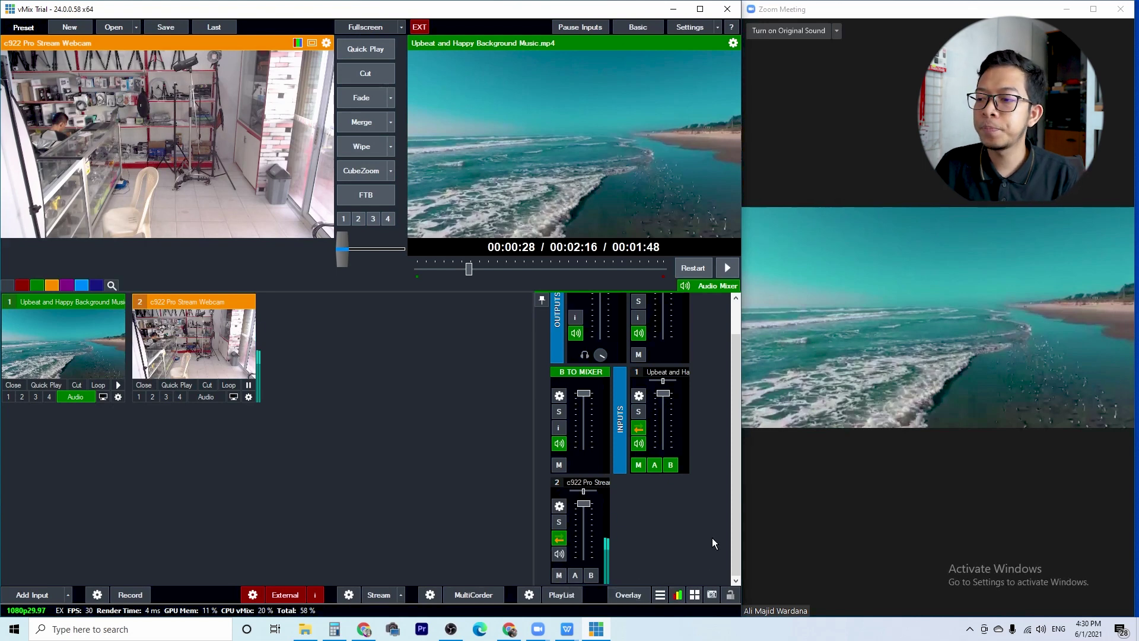
{"action": "scroll", "coordinate": [735, 505], "scroll_direction": "up", "scroll_amount": 2}
{"action": "scroll", "coordinate": [731, 483], "scroll_direction": "down", "scroll_amount": 2}
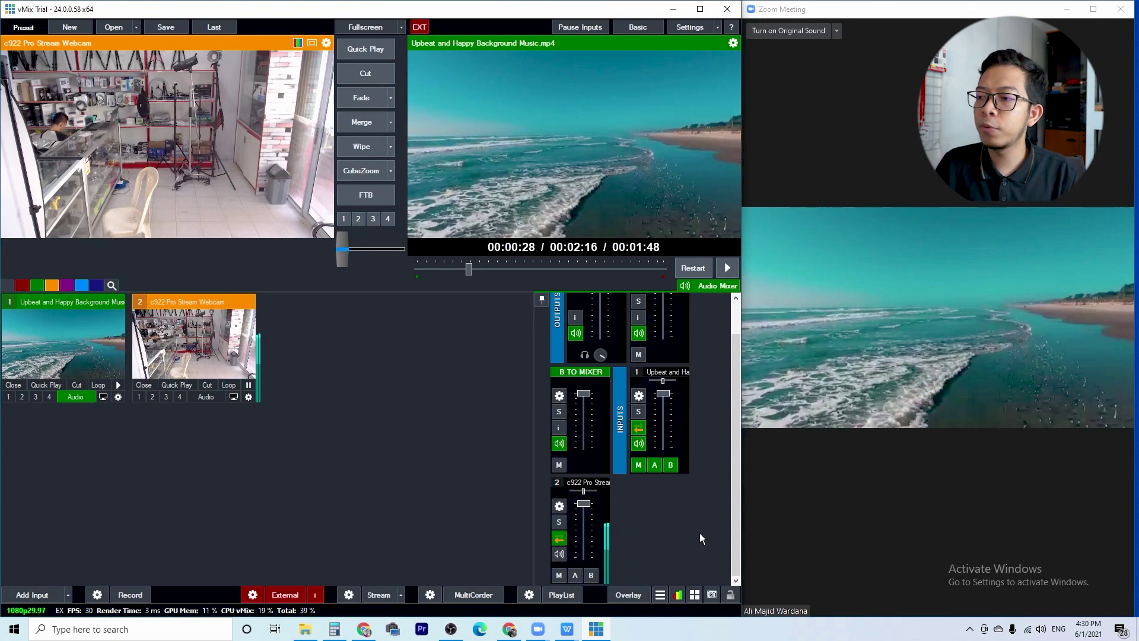
- Check which microphone and speaker devices are selected in the Zoom meeting
{"action": "mouse_move", "coordinate": [860, 322]}
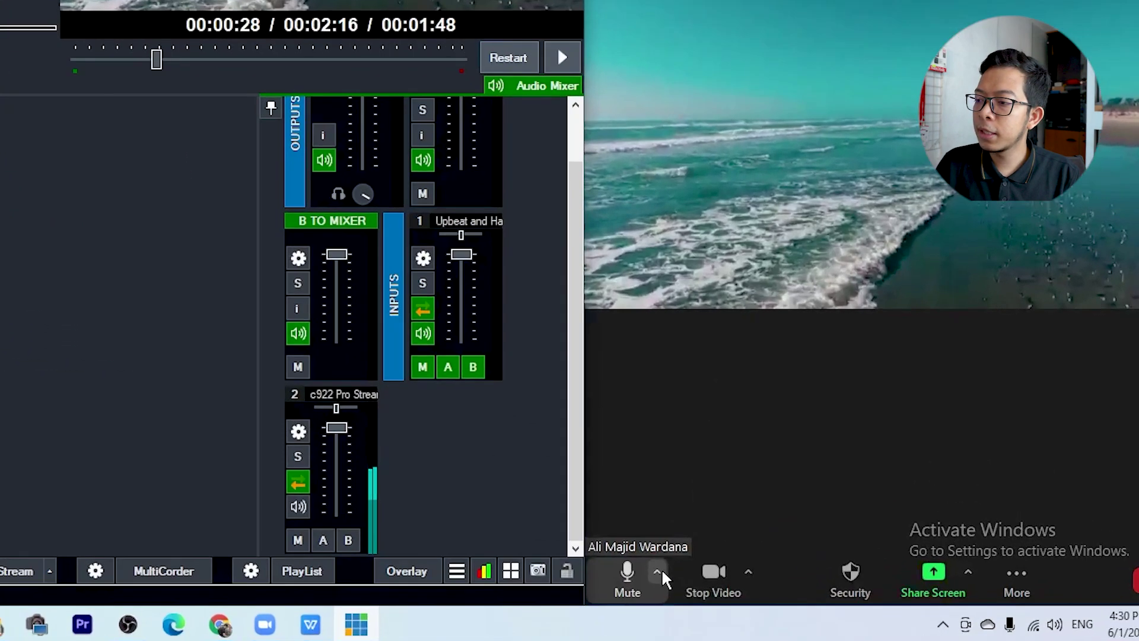
{"action": "left_click", "coordinate": [789, 595]}
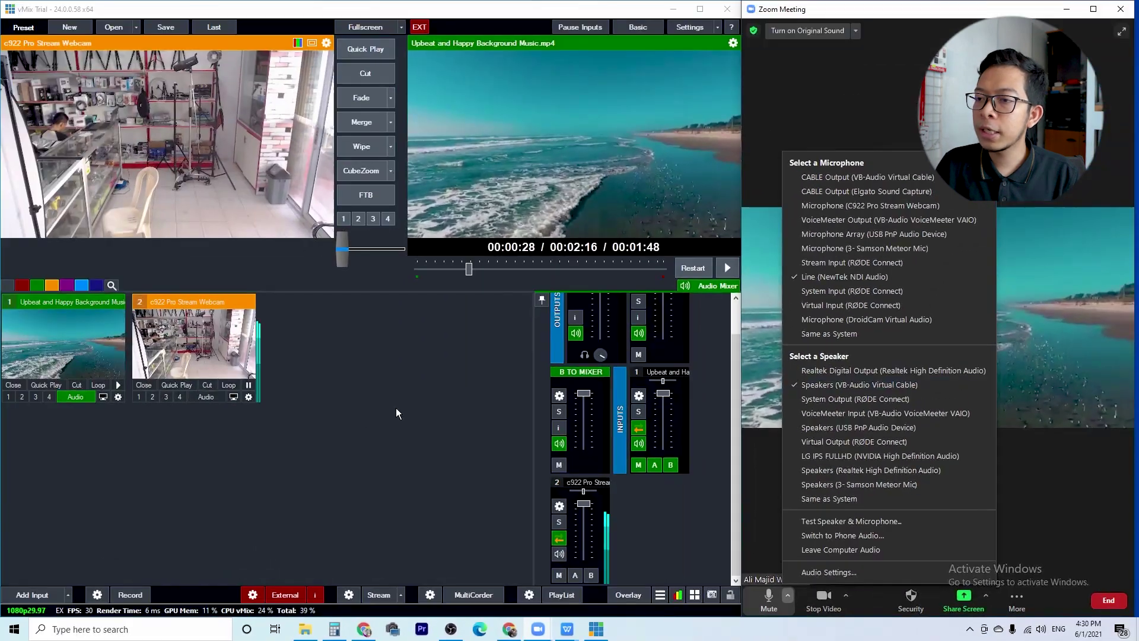
{"action": "left_click", "coordinate": [350, 426]}
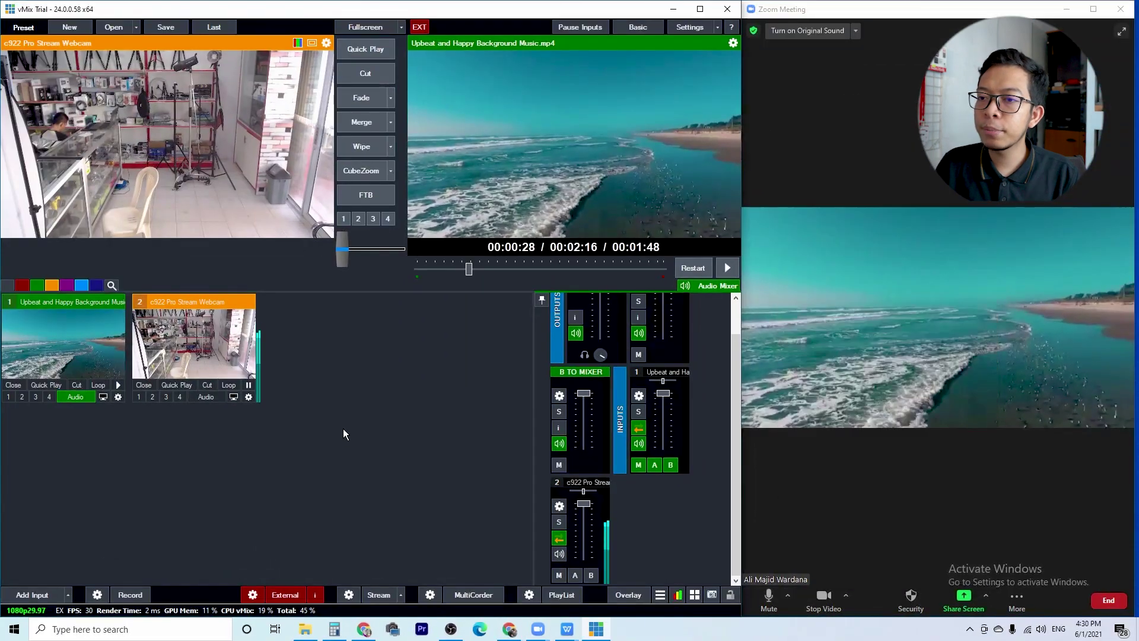
- Add CABLE Output (VB-Audio Virtual Cable) as an audio input in vMix
{"action": "left_click", "coordinate": [40, 589]}
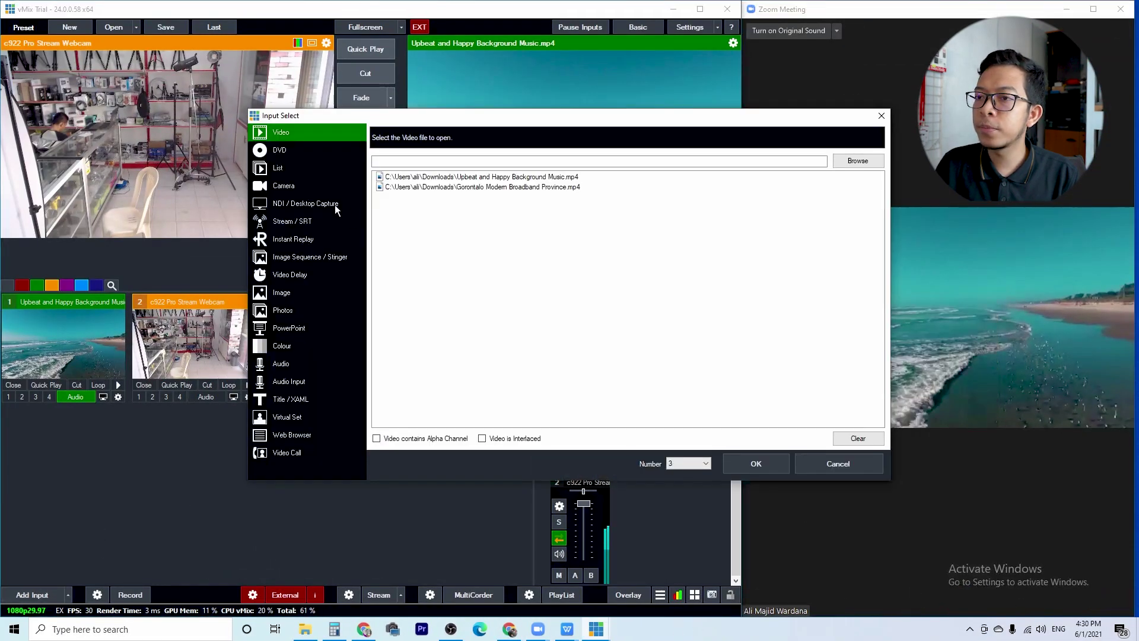
{"action": "left_click", "coordinate": [298, 384]}
{"action": "left_click", "coordinate": [533, 143]}
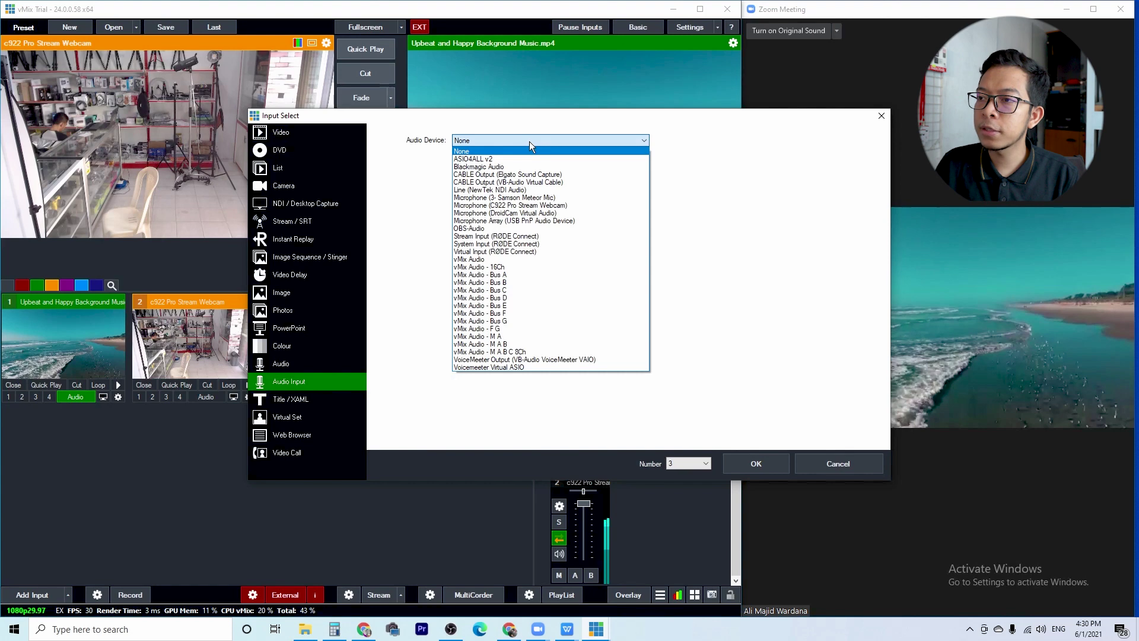
{"action": "left_click", "coordinate": [532, 183]}
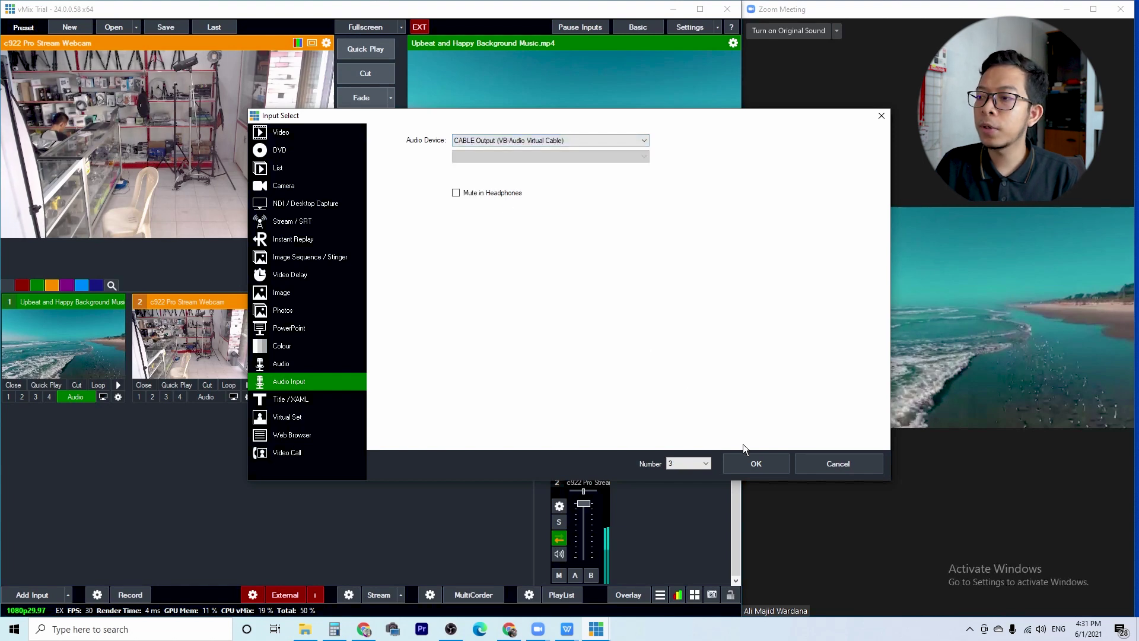
{"action": "left_click", "coordinate": [757, 464]}
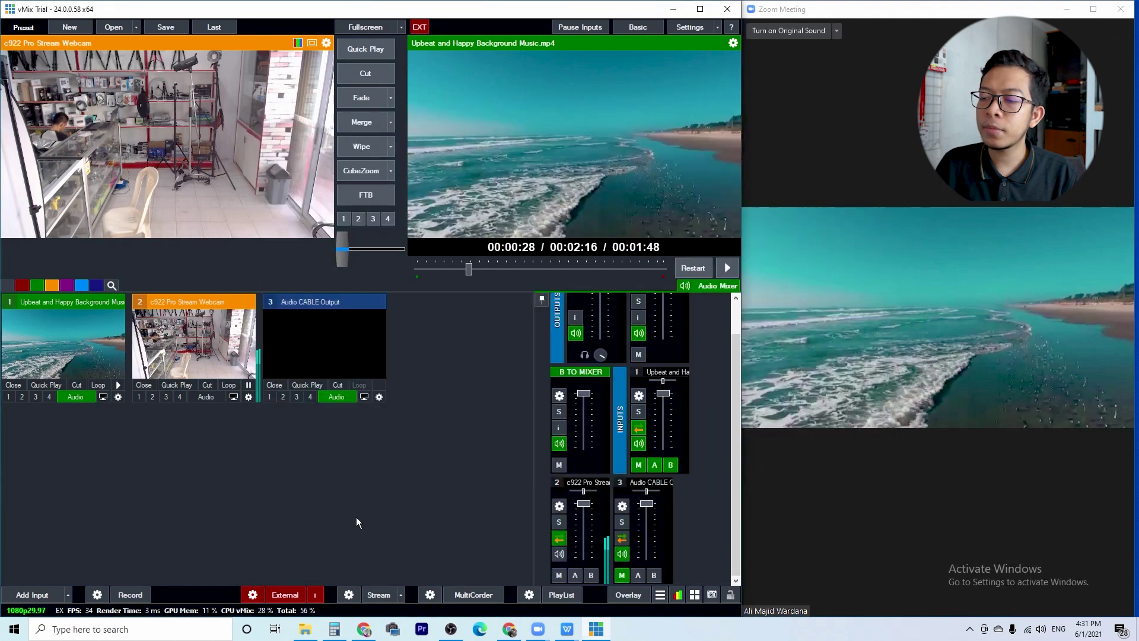
- Put the Audio CABLE Output input in preview and open its general settings with the name selected
{"action": "left_click", "coordinate": [345, 348]}
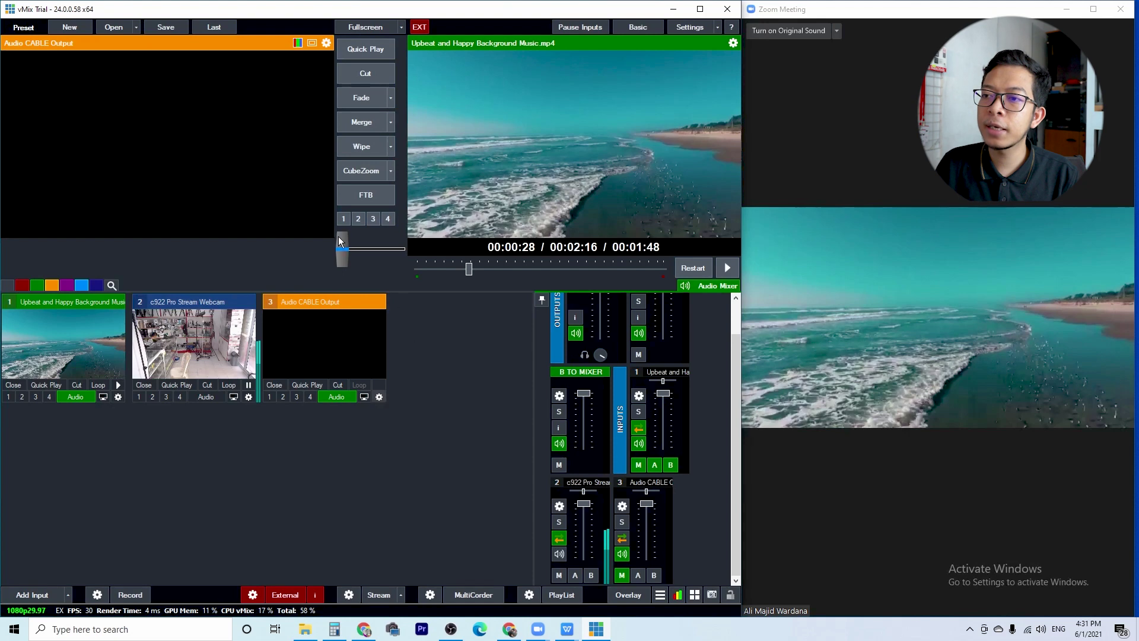
{"action": "left_click", "coordinate": [379, 396]}
{"action": "left_click_drag", "start_coordinate": [478, 155], "coordinate": [387, 159]}
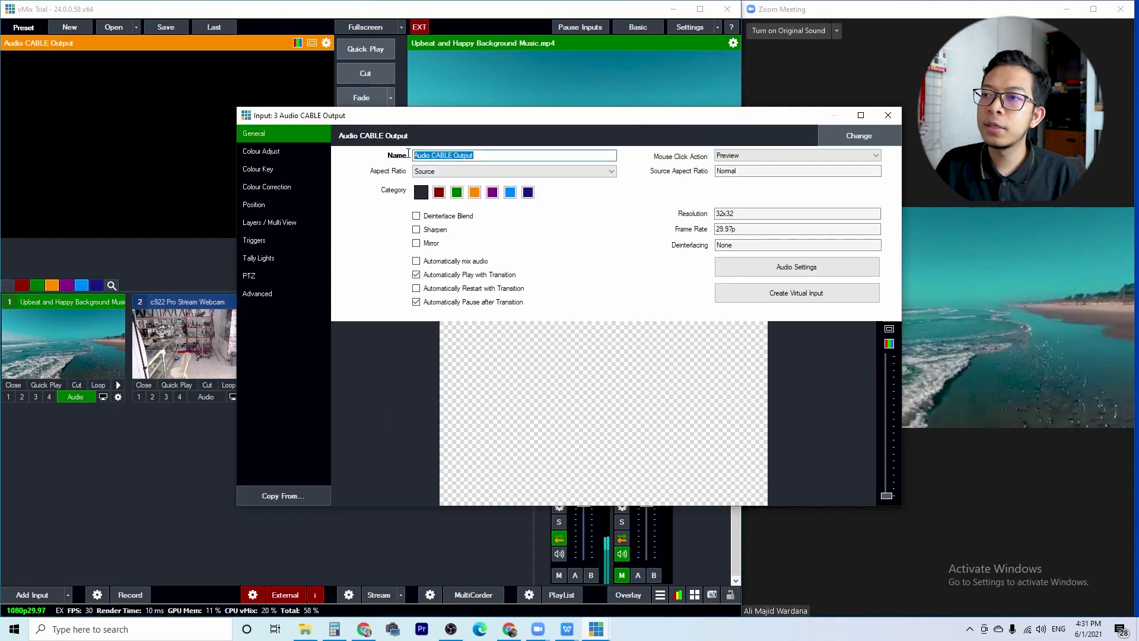
{"action": "type", "text": "a"}
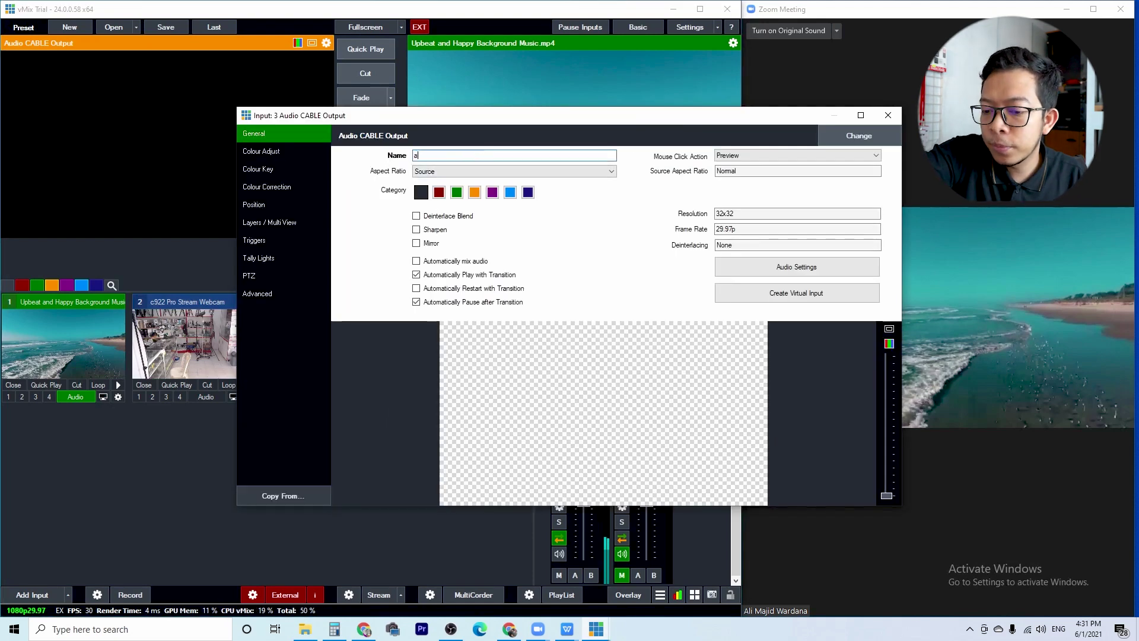
{"action": "type", "text": "UDI"}
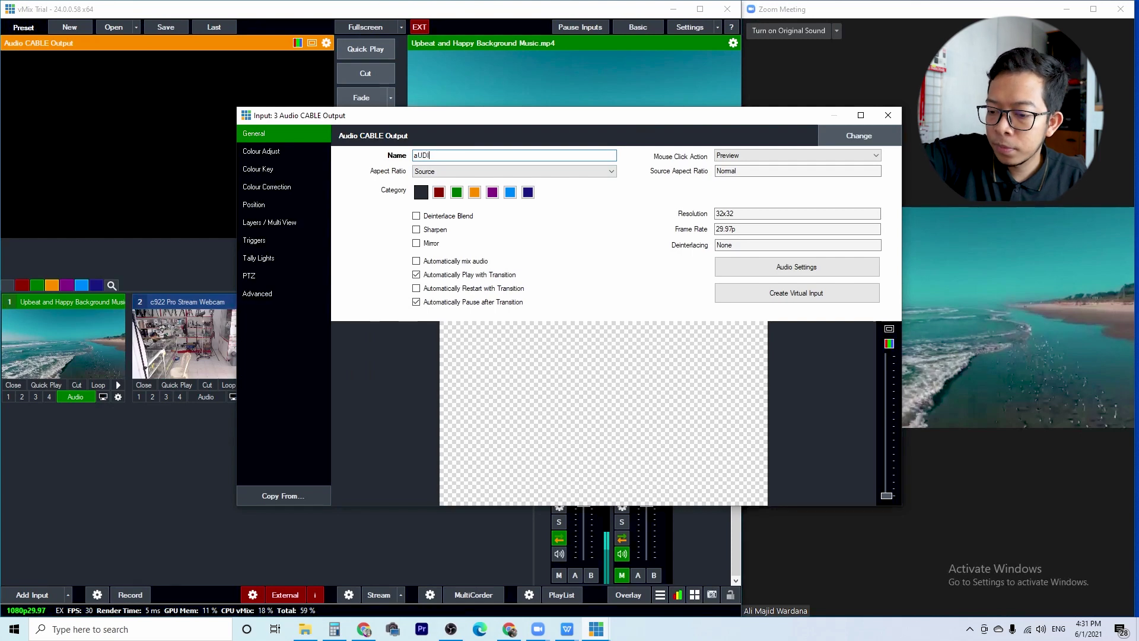
{"action": "type", "text": "ENCE"}
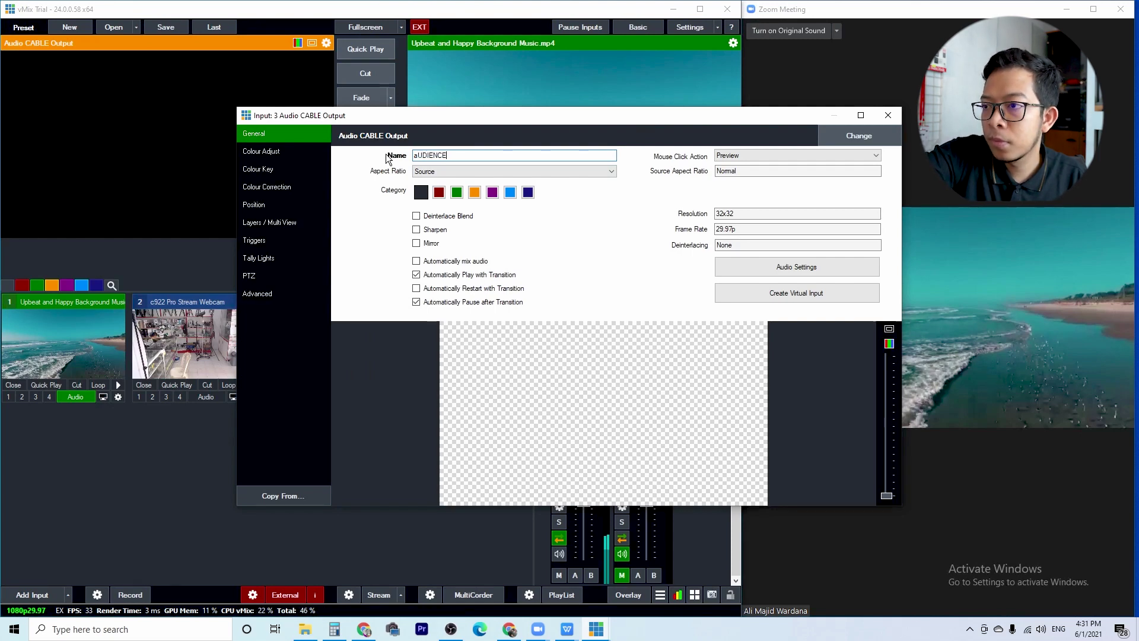
{"action": "key", "text": "alt+space"}
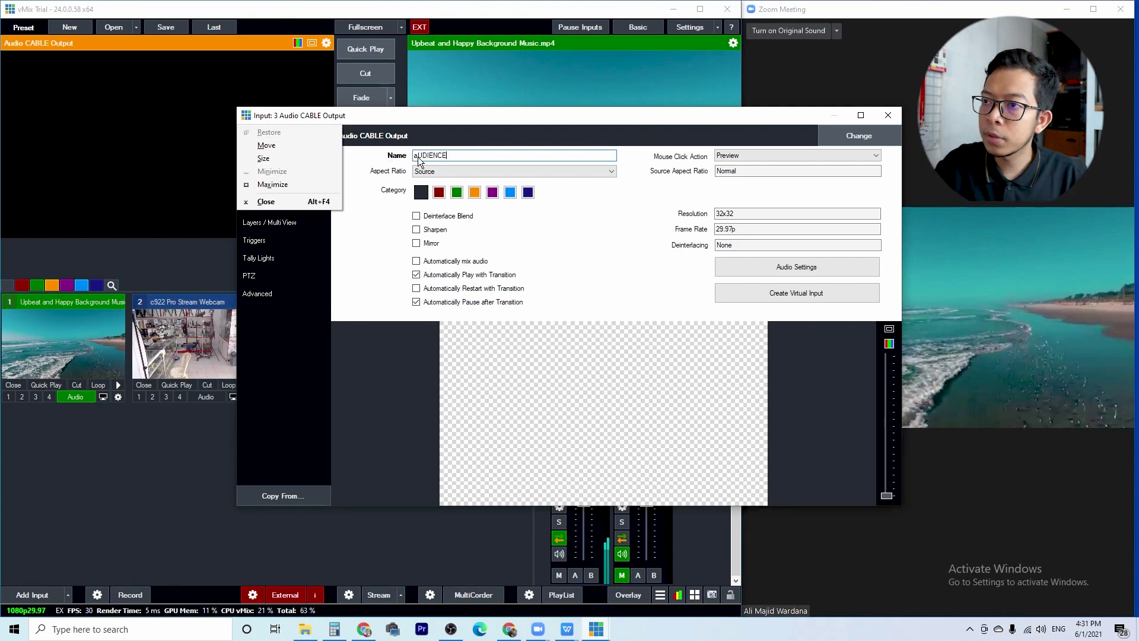
{"action": "left_click", "coordinate": [454, 153]}
- Rename the Audio CABLE Output input as USER ZOOM and route its audio to bus B alongside Master
{"action": "left_click_drag", "start_coordinate": [454, 153], "coordinate": [413, 157]}
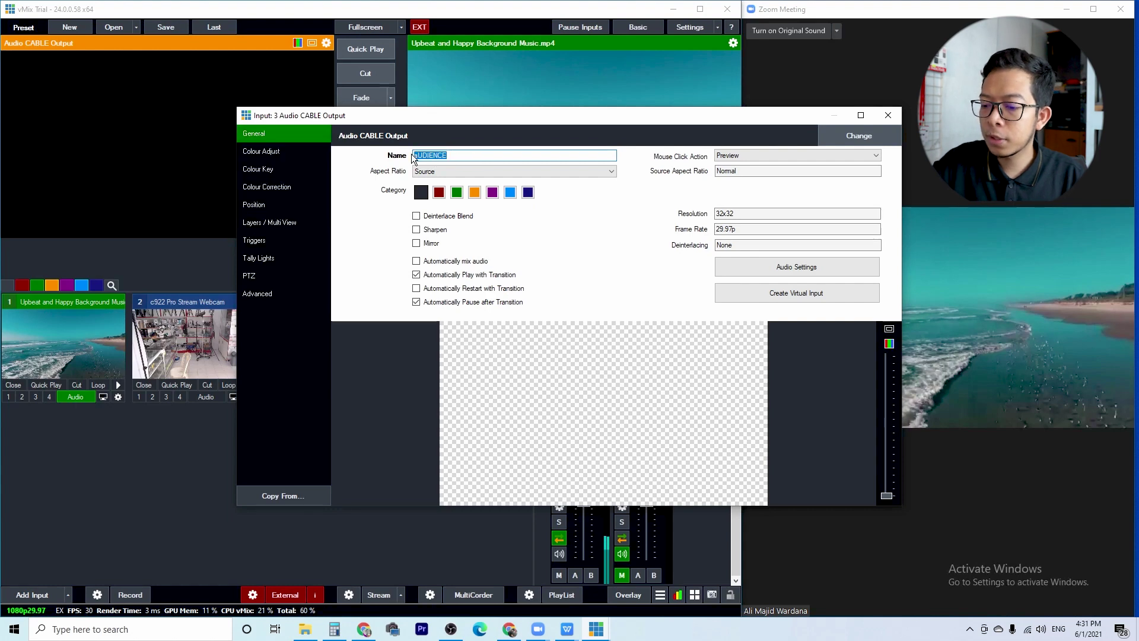
{"action": "type", "text": "USER "}
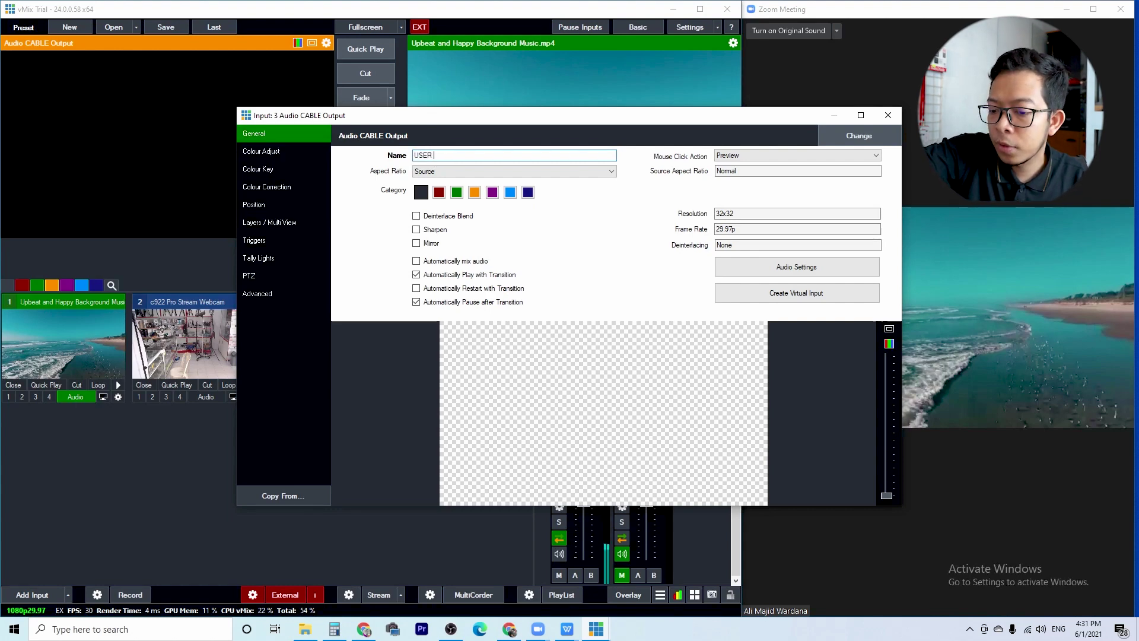
{"action": "type", "text": "ZOOM"}
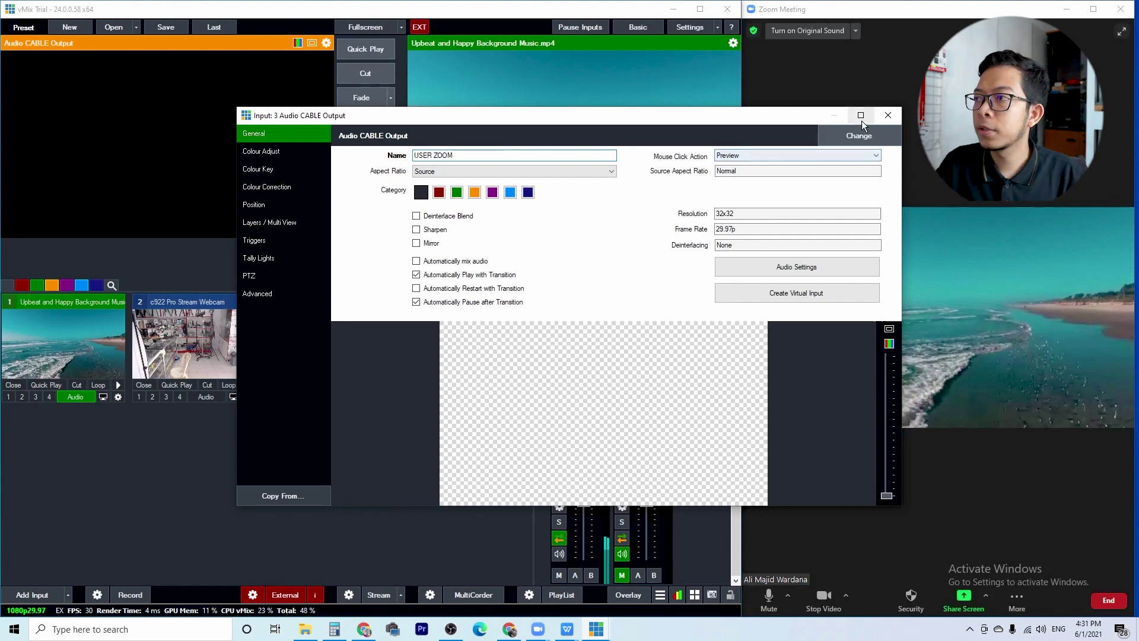
{"action": "left_click", "coordinate": [880, 118]}
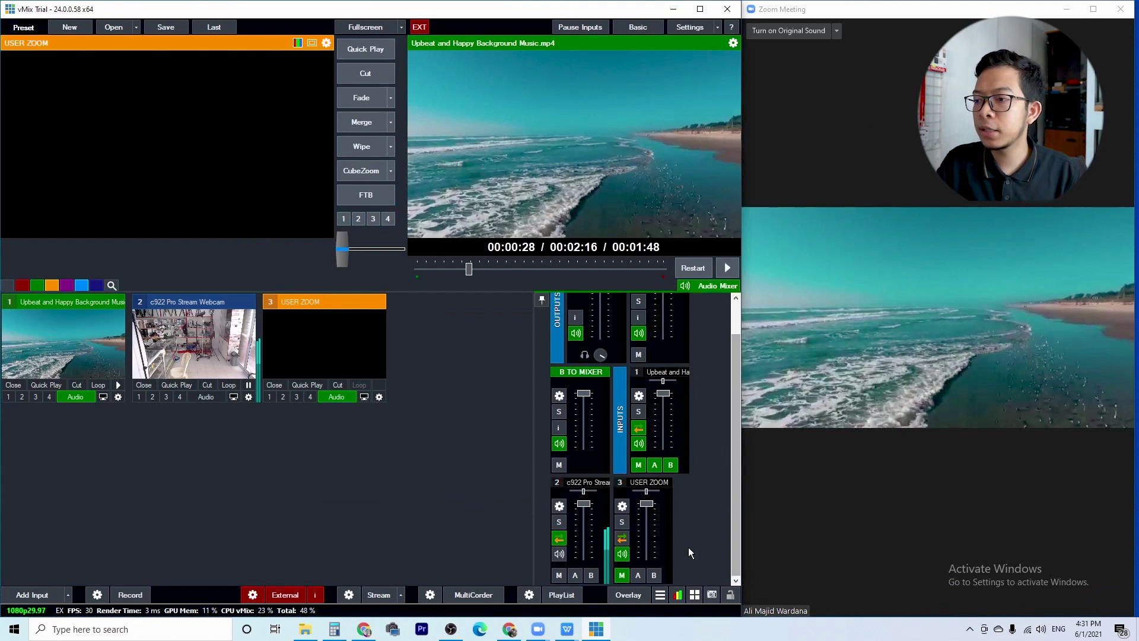
{"action": "left_click", "coordinate": [655, 575]}
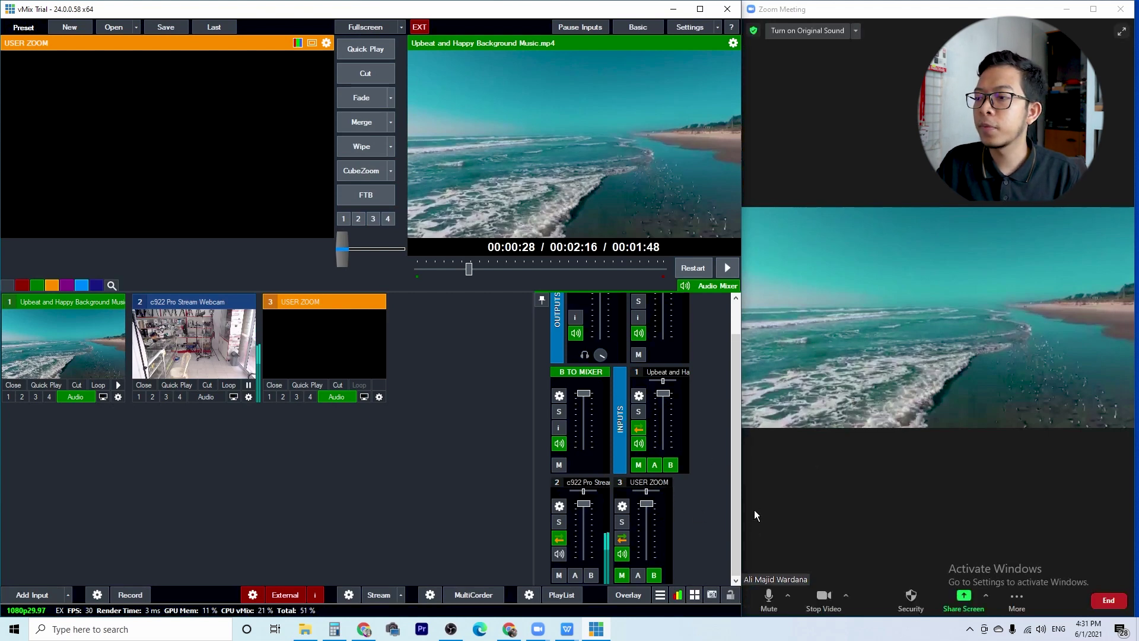
{"action": "mouse_move", "coordinate": [739, 491]}
{"action": "left_mouse_down"}
{"action": "mouse_move", "coordinate": [736, 478]}
{"action": "mouse_move", "coordinate": [732, 499]}
{"action": "left_mouse_up"}
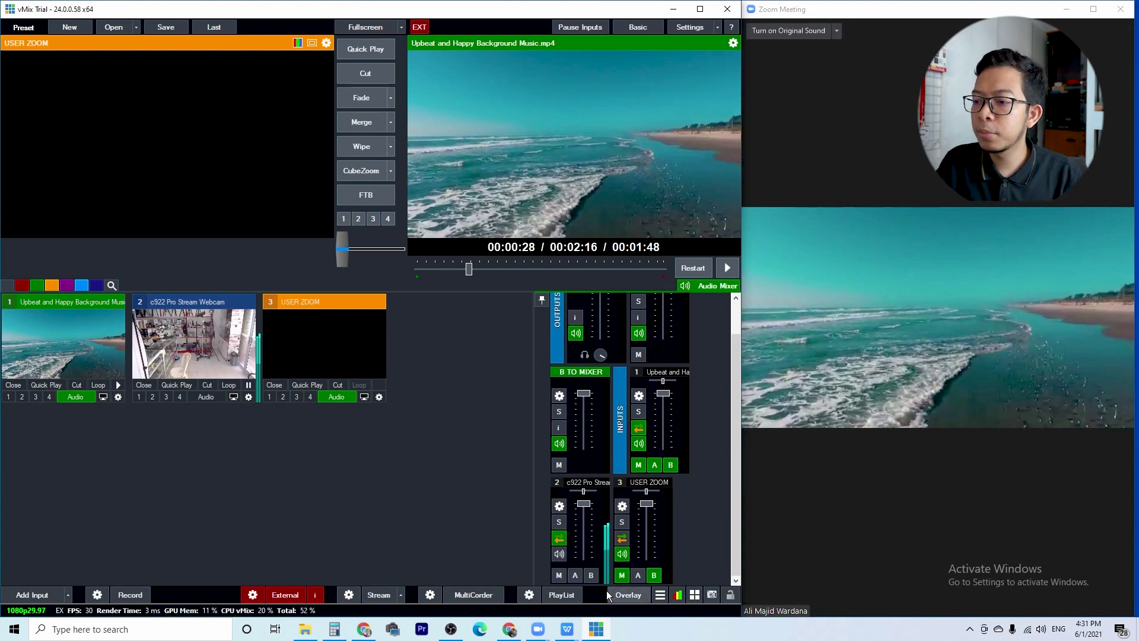
- Switch to Presentation1.pptx in WPS Office and show the equipment wiring diagram as a full-screen slide show
{"action": "left_click", "coordinate": [568, 628]}
{"action": "left_click", "coordinate": [631, 572]}
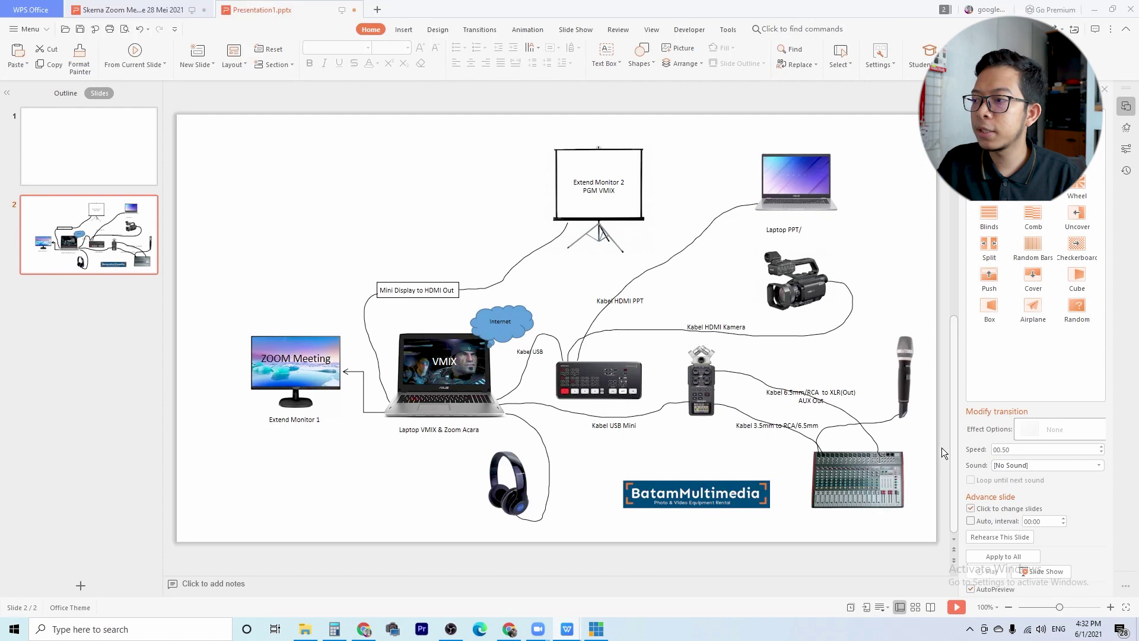
{"action": "key", "text": "F5"}
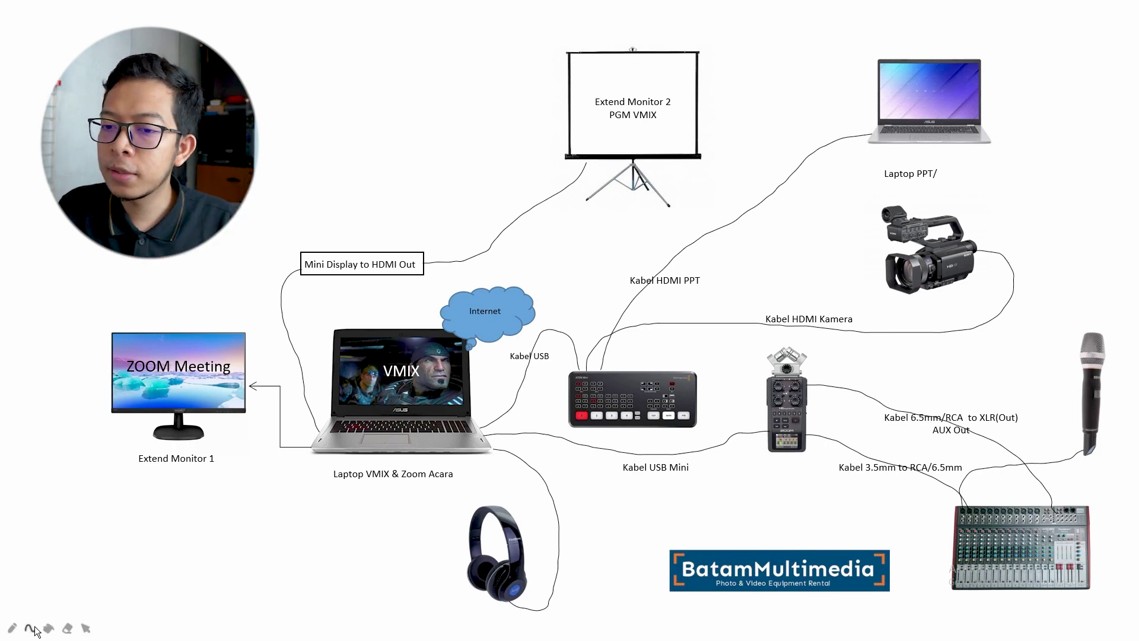
- Draw a red freehand box with the pen around the audio recorder in the wiring diagram
{"action": "left_click", "coordinate": [12, 628]}
{"action": "left_click", "coordinate": [69, 577]}
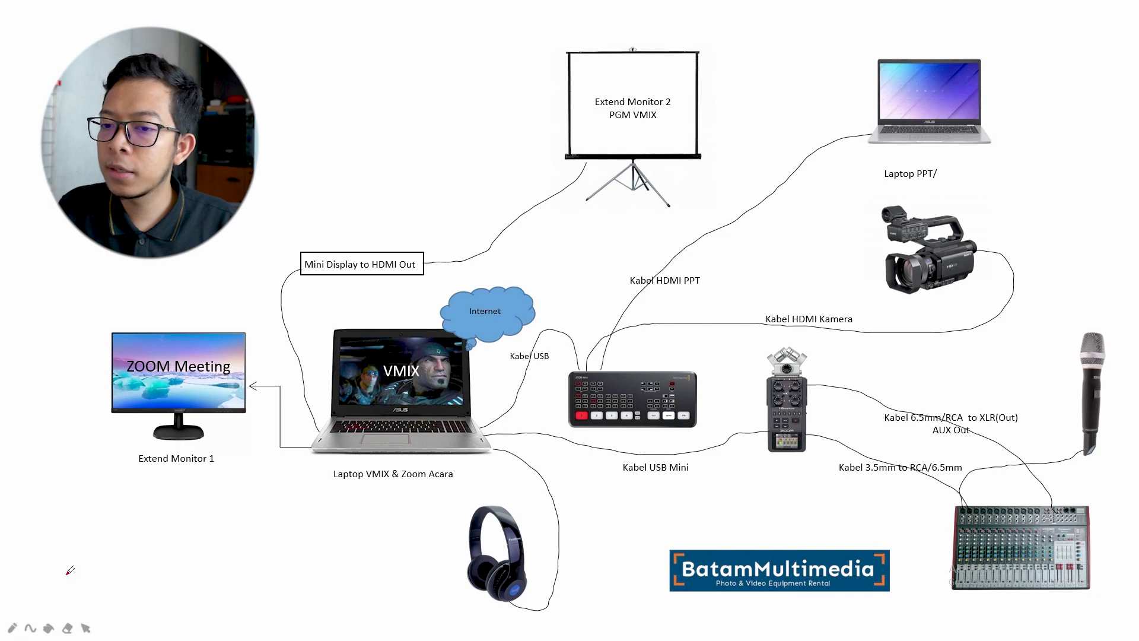
{"action": "left_click_drag", "start_coordinate": [755, 340], "coordinate": [753, 457]}
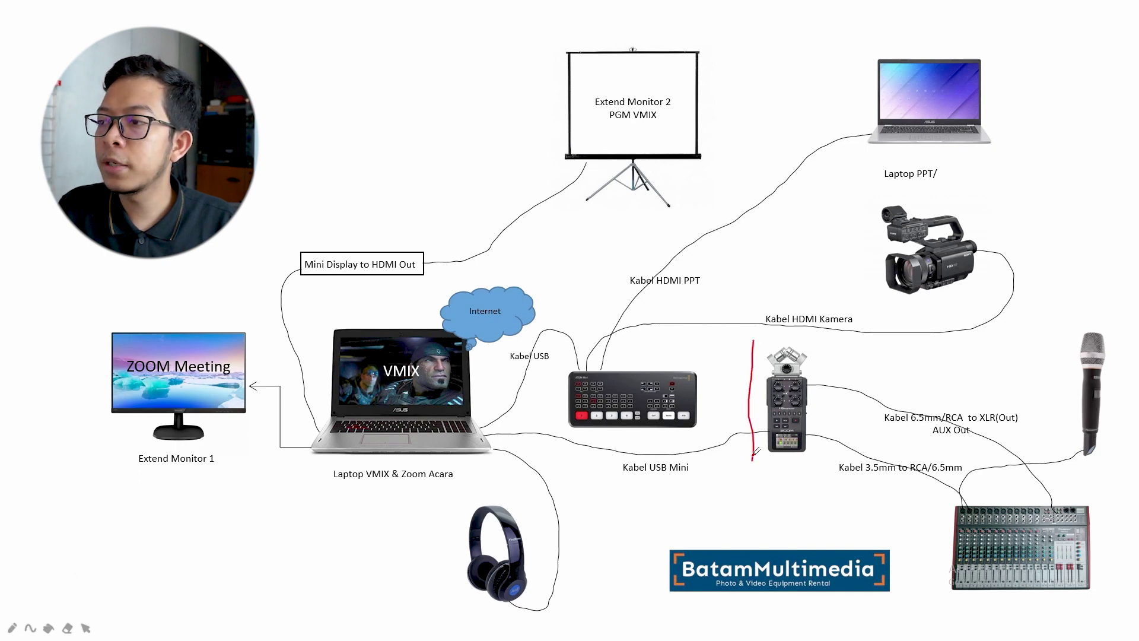
{"action": "mouse_move", "coordinate": [770, 337]}
{"action": "left_mouse_down"}
{"action": "mouse_move", "coordinate": [834, 388]}
{"action": "mouse_move", "coordinate": [829, 429]}
{"action": "mouse_move", "coordinate": [823, 472]}
{"action": "mouse_move", "coordinate": [756, 468]}
{"action": "left_mouse_up"}
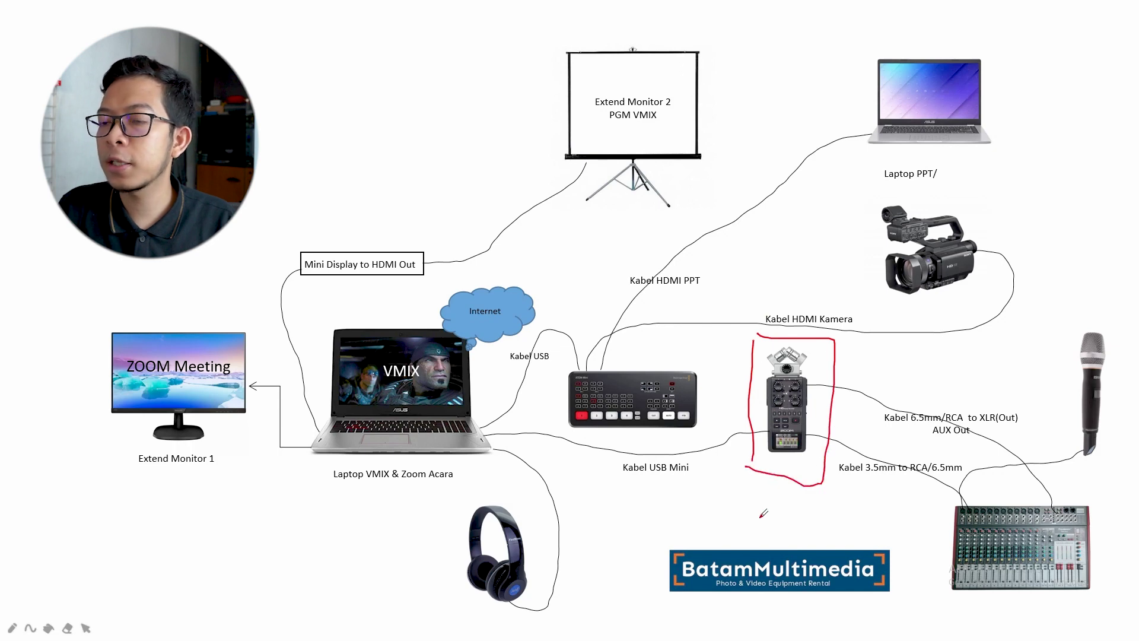